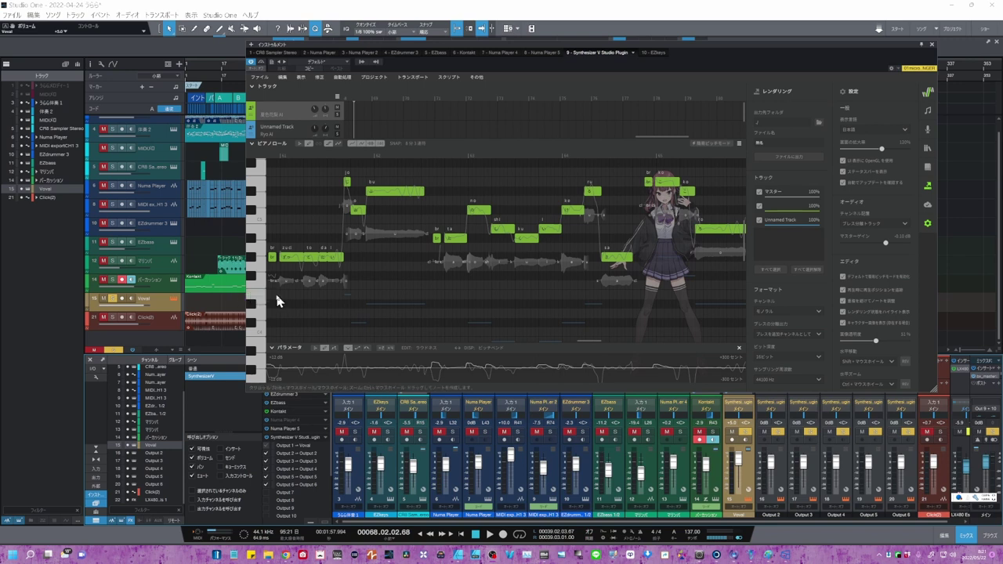
Step: Recall the 普通 mixer scene and audition the vocal phrase in Synthesizer V from just before the た note
click(227, 376)
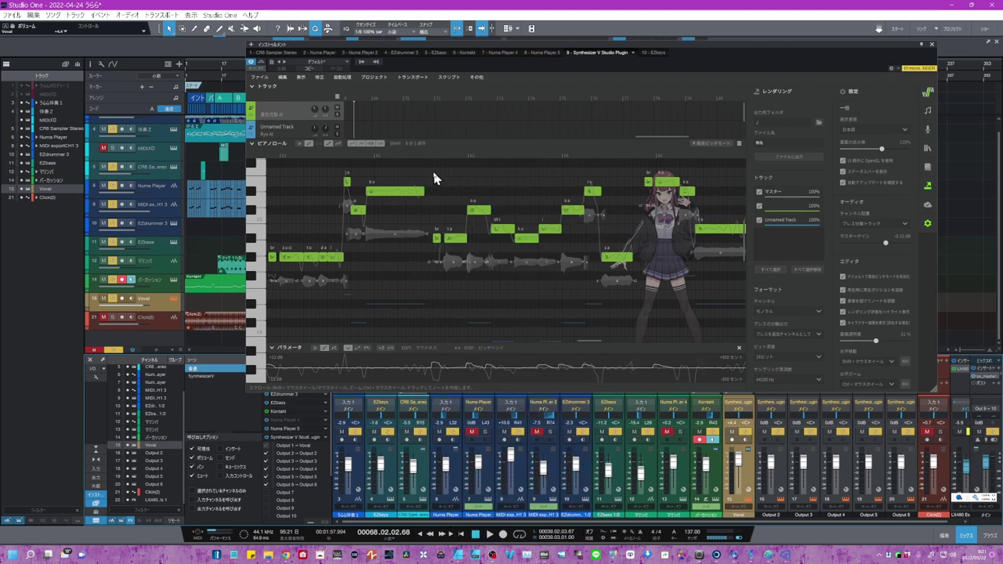
click(434, 158)
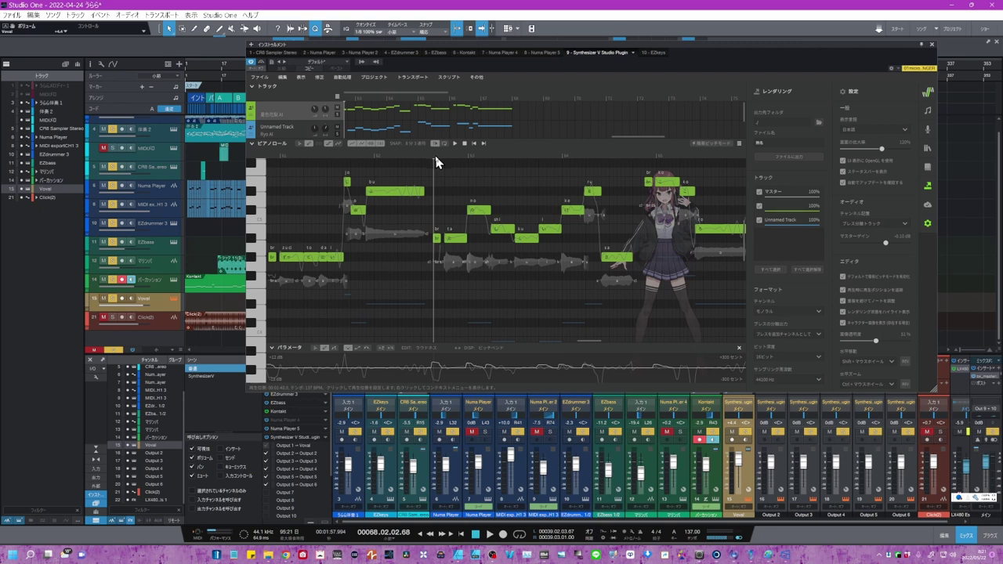
key(space)
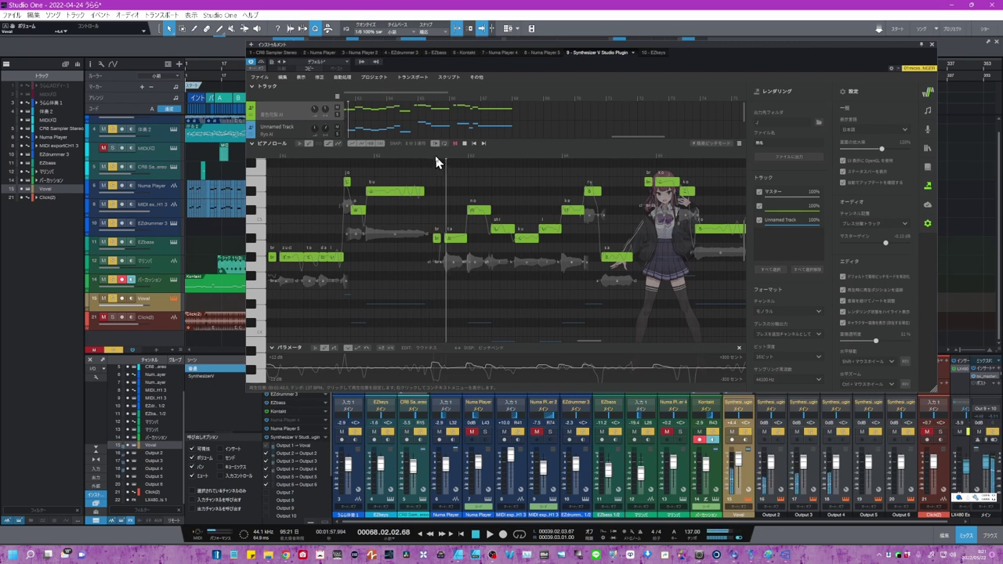
key(space)
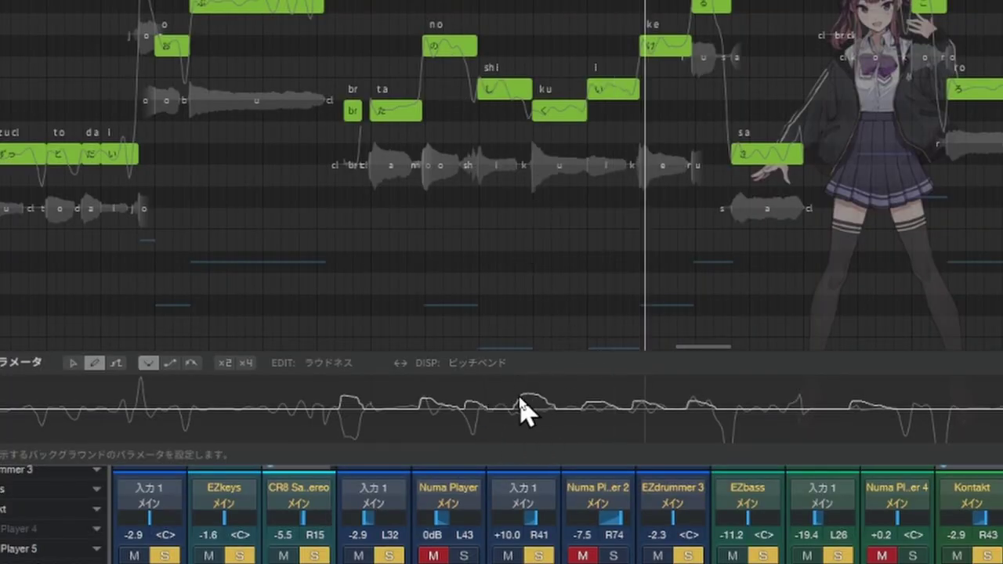
Step: Raise the loudness curve under the く note and play the phrase back to check it
mouse_move(521, 398)
mouse_down()
mouse_move(540, 390)
mouse_move(576, 408)
mouse_up()
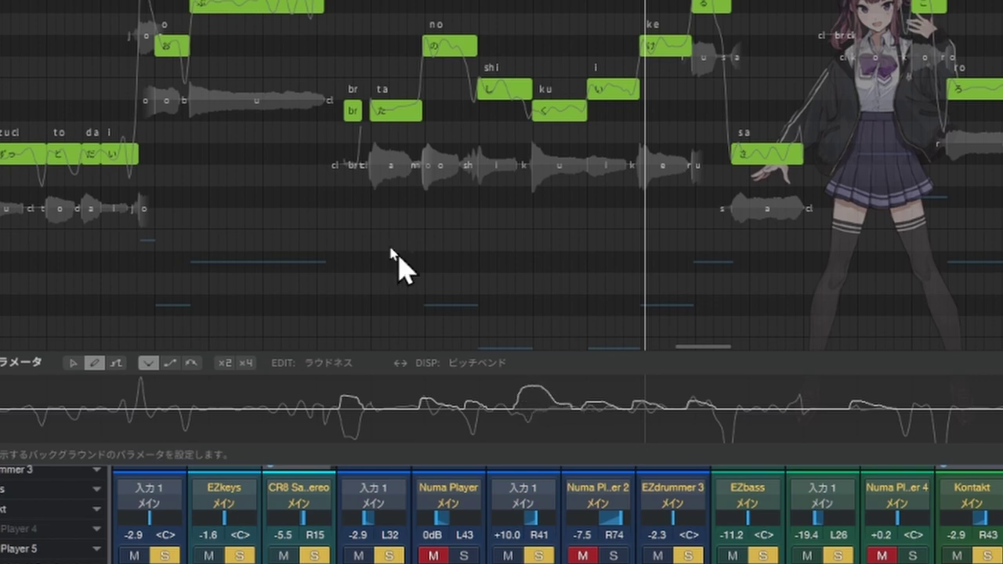
click(341, 1)
key(space)
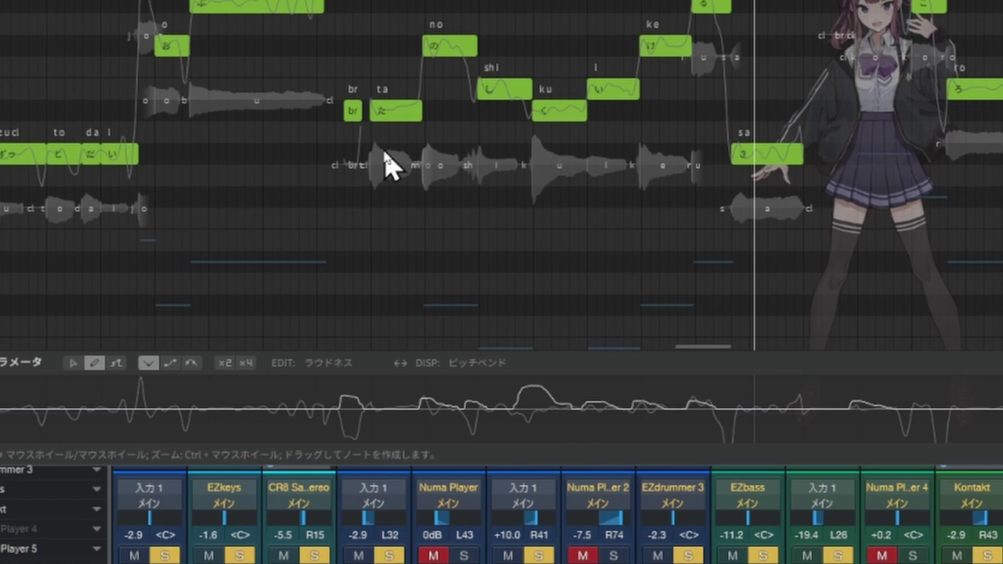
Step: Switch the edited parameter to ピッチベンド and draw along its curve under the く note
click(325, 362)
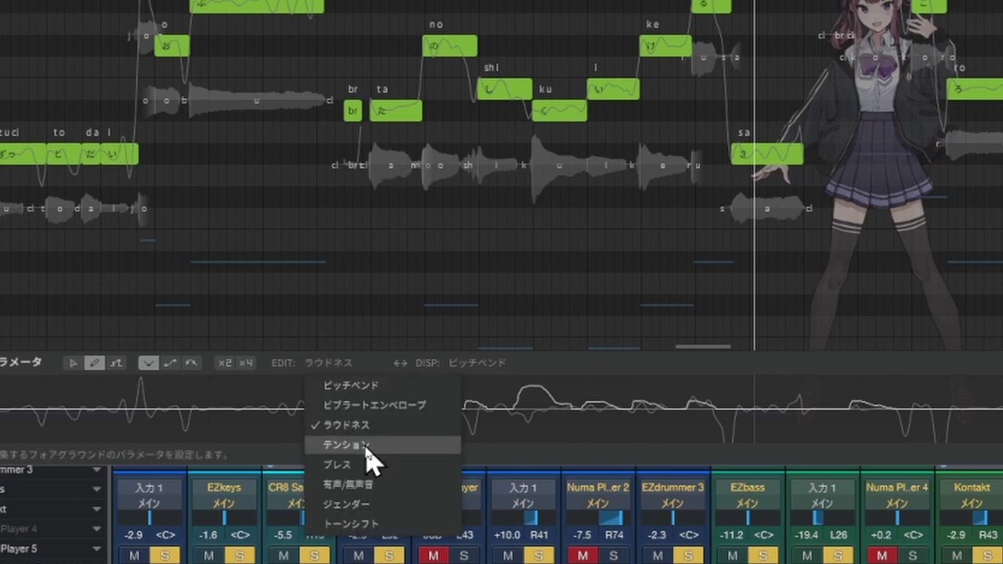
click(369, 388)
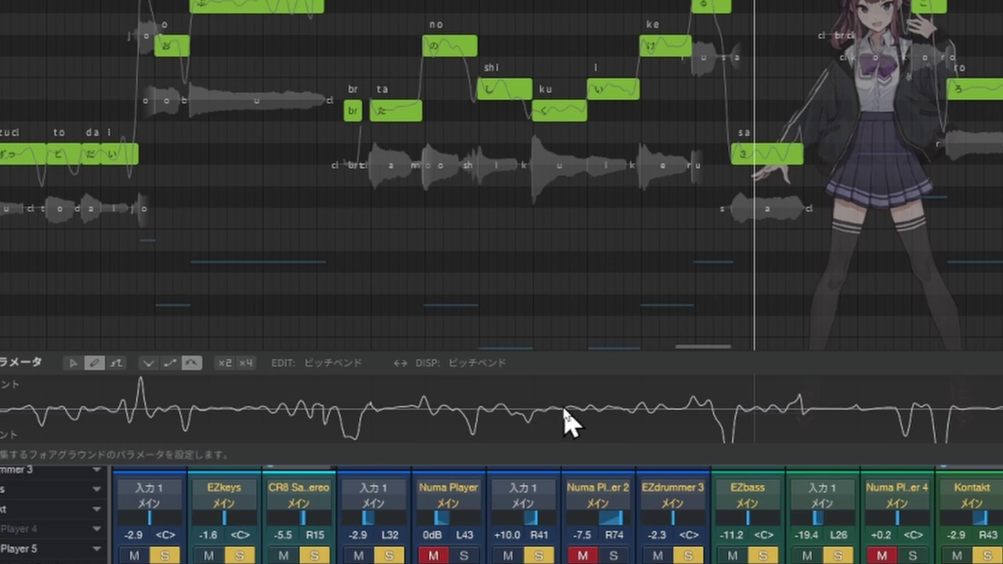
drag(535, 413, 564, 413)
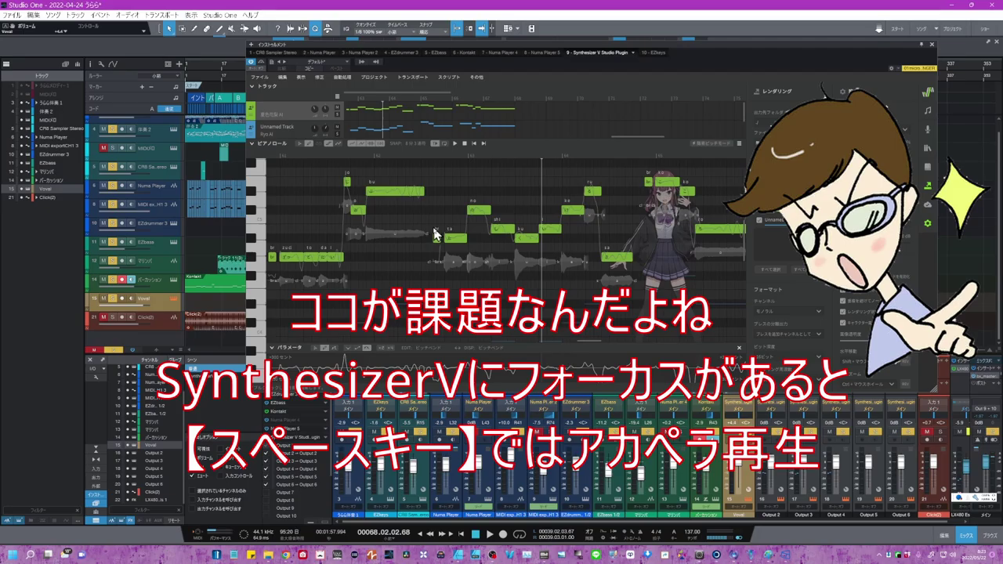
Step: Play the edited vocal phrase a cappella in the plugin, repeating it from just before the た note
click(429, 156)
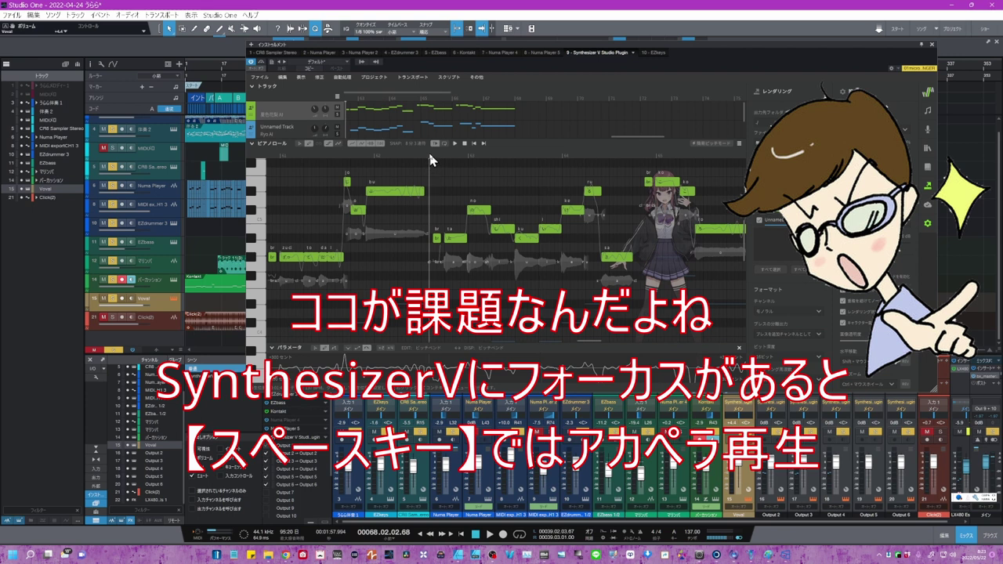
key(space)
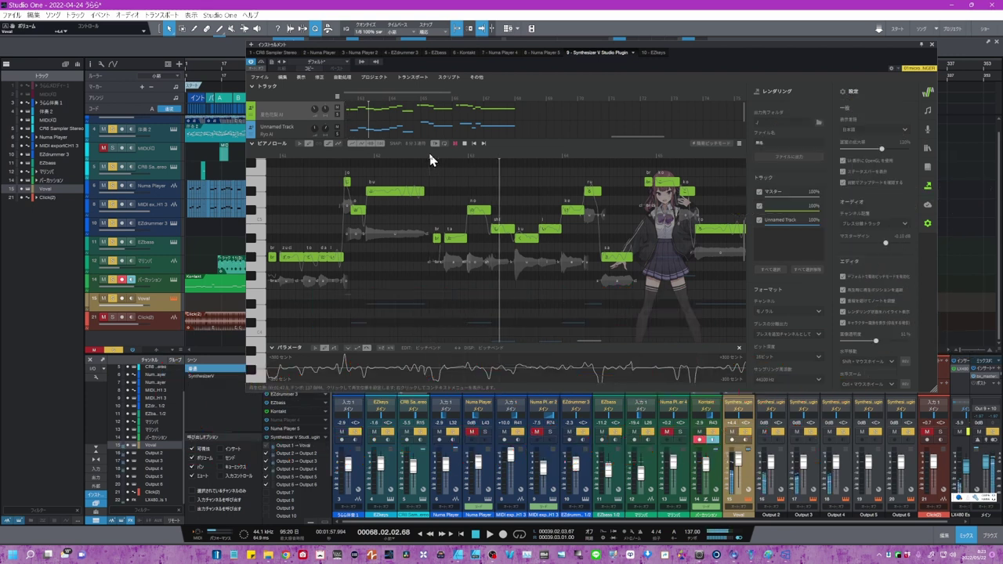
key(space)
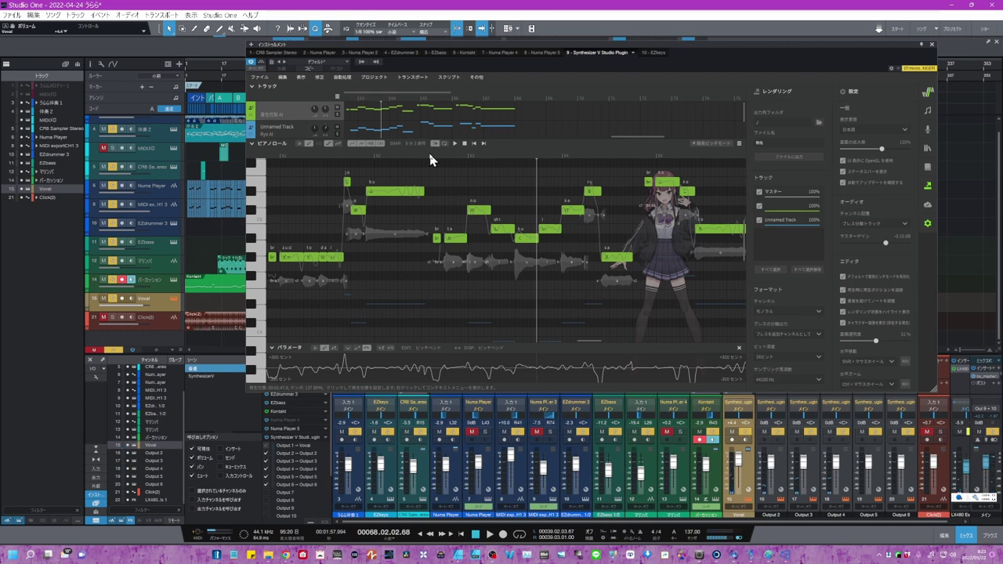
key(space)
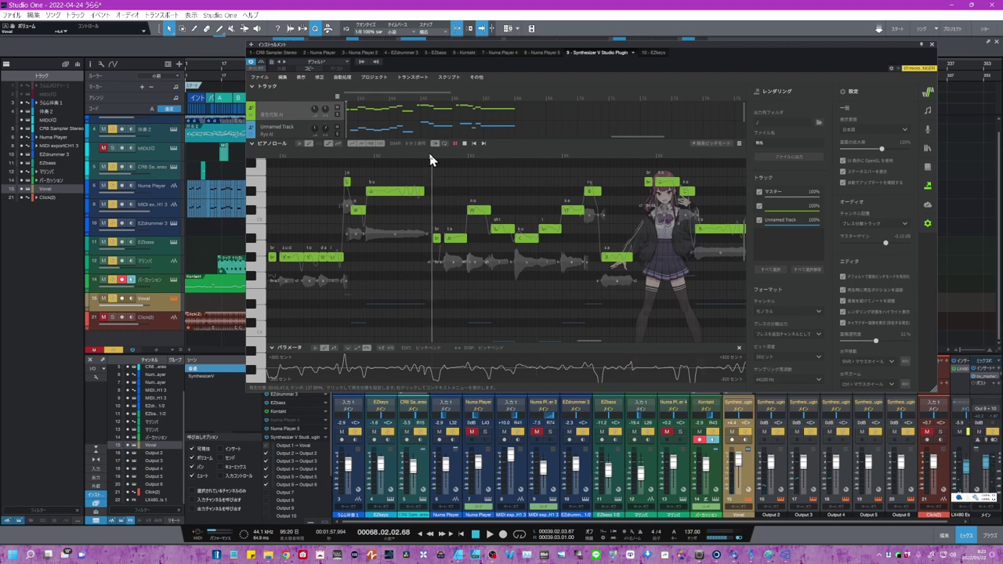
key(space)
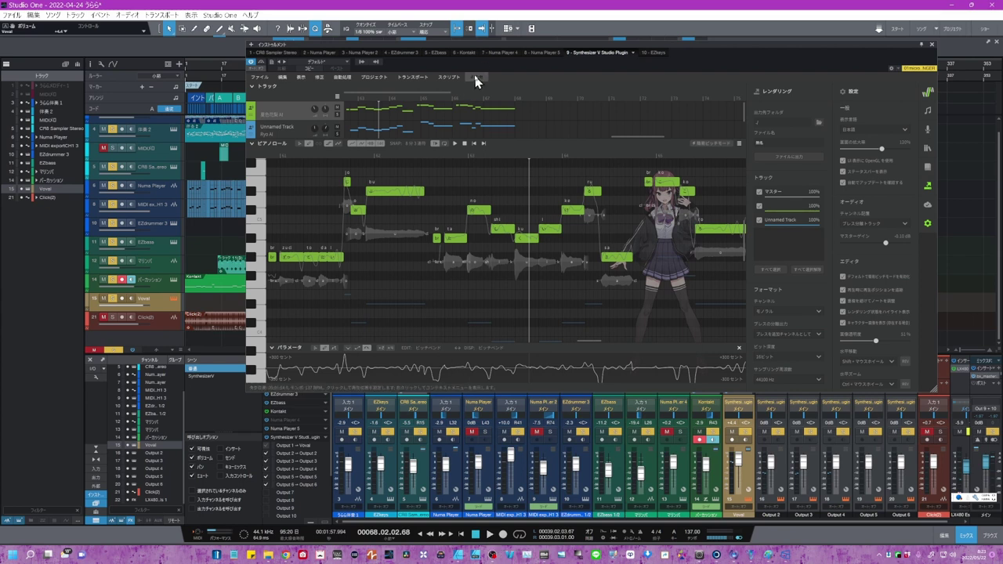
Step: Move the instrument window down off the timeline and play the song briefly from bar 25 with the DAW transport
drag(488, 50, 497, 137)
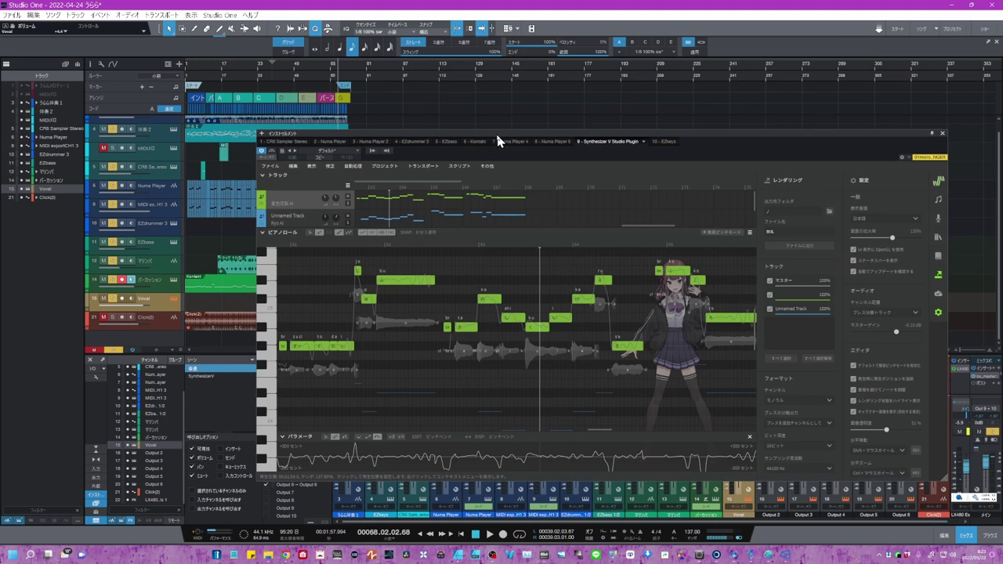
click(241, 70)
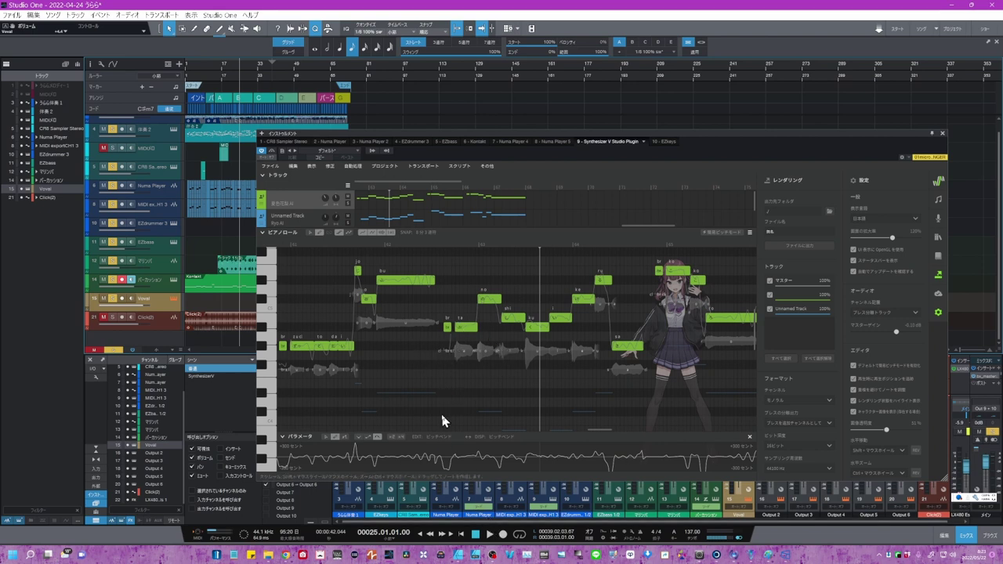
click(490, 534)
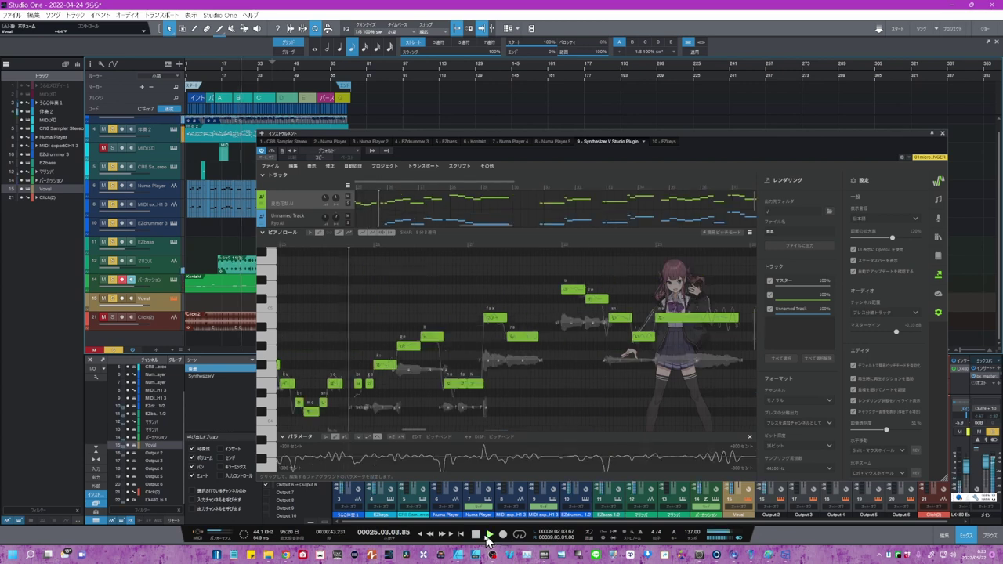
click(476, 535)
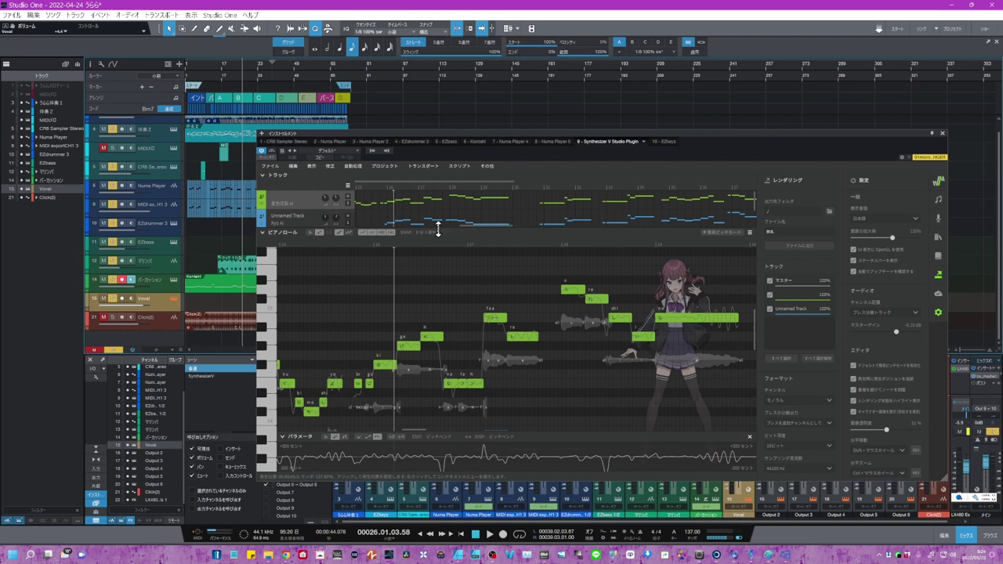
Step: Enlarge the Synthesizer V track area and add a new audio track from うららフィニッシュカラオケ.wav
drag(439, 226, 440, 259)
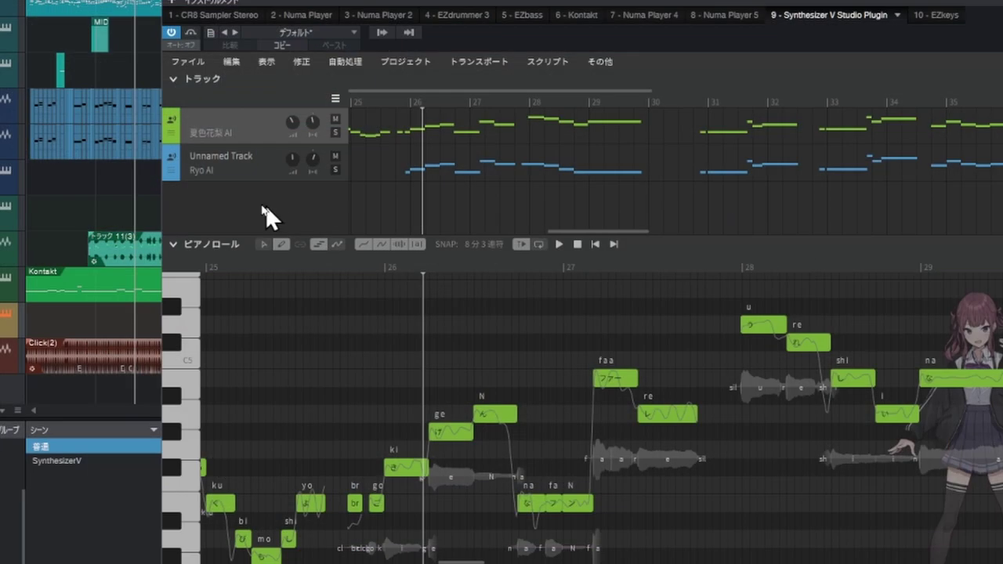
right_click(253, 200)
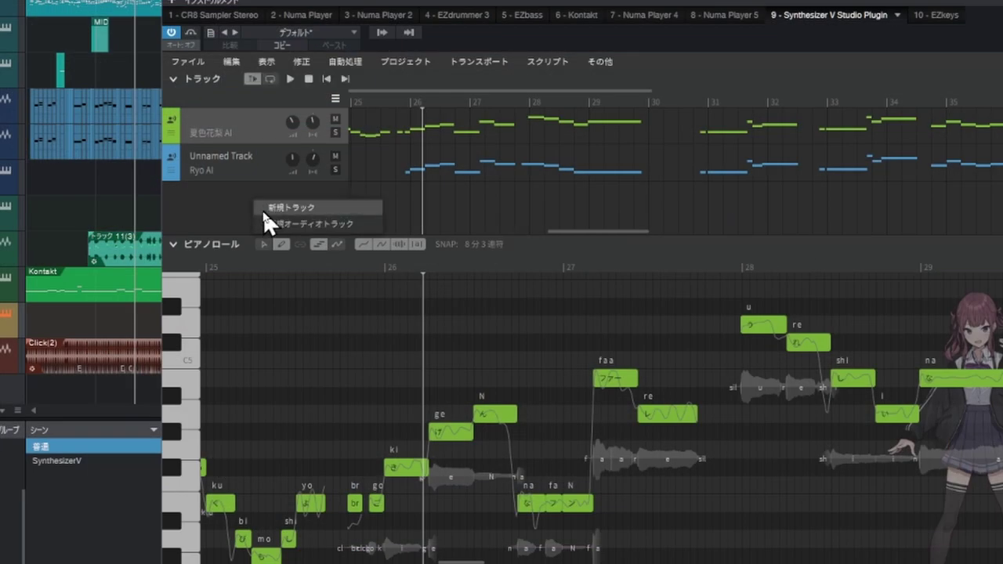
click(266, 224)
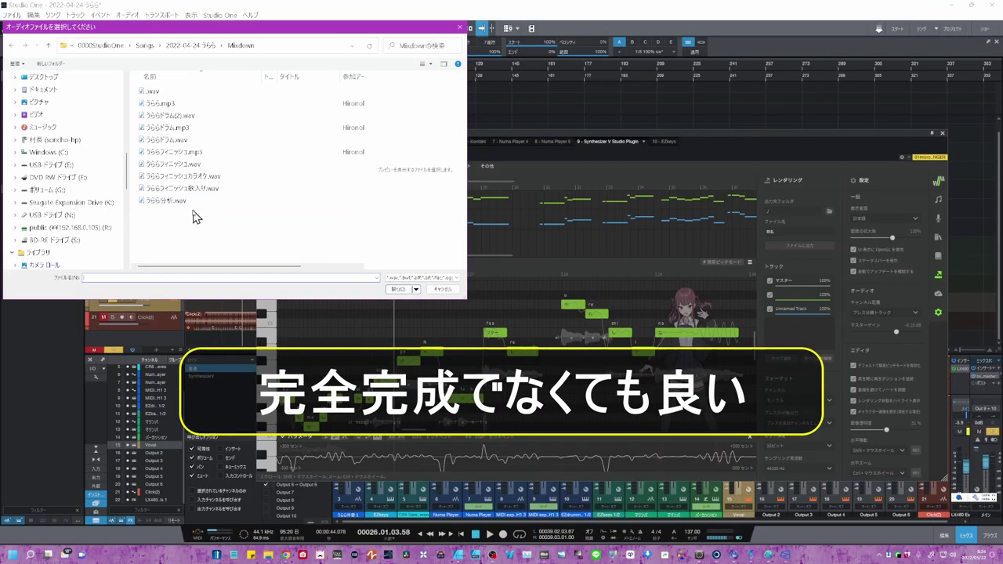
click(194, 182)
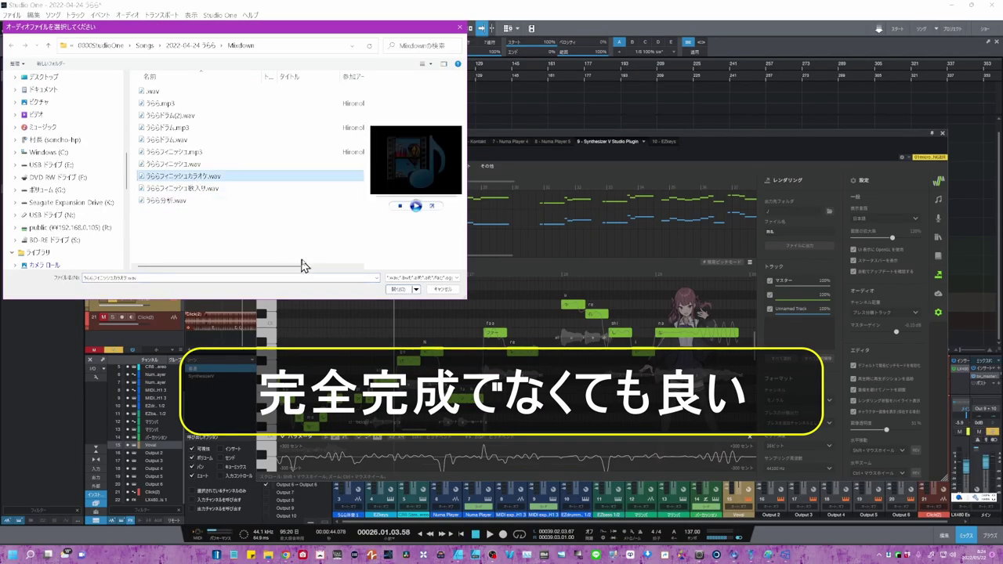
click(400, 289)
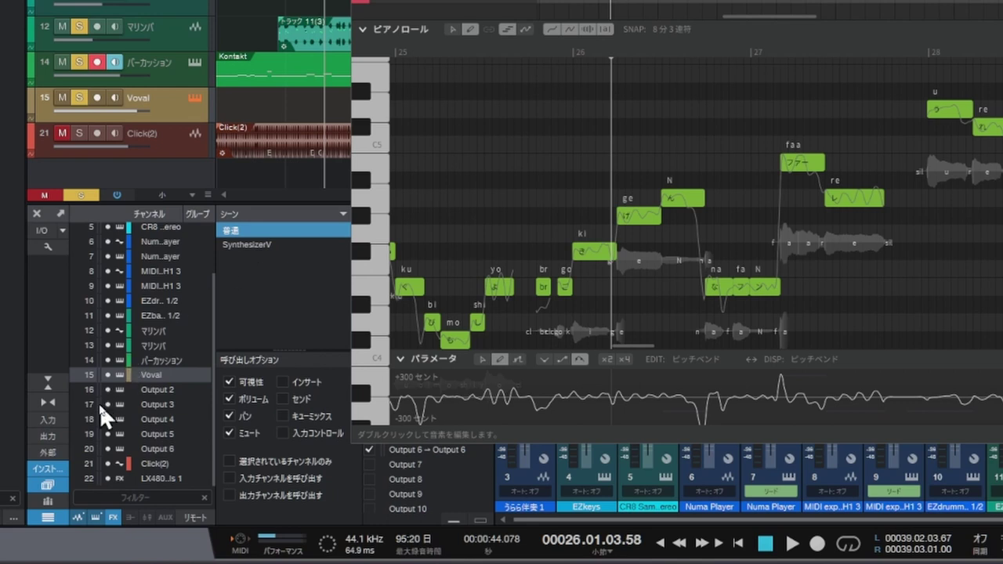
Step: Recall the SynthesizerV scene to compare the track mutes, and return to the 普通 scene
click(43, 491)
click(43, 490)
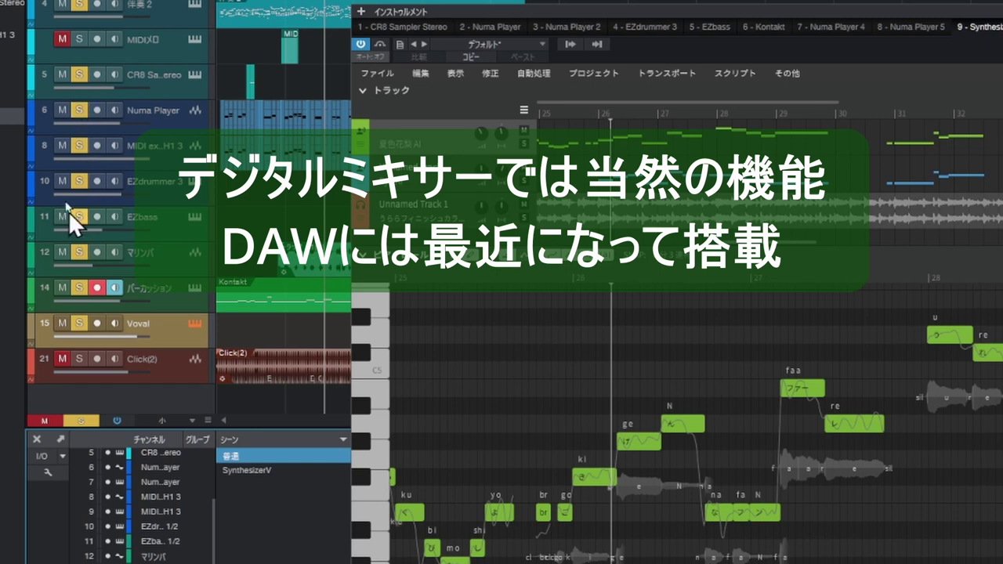
click(255, 468)
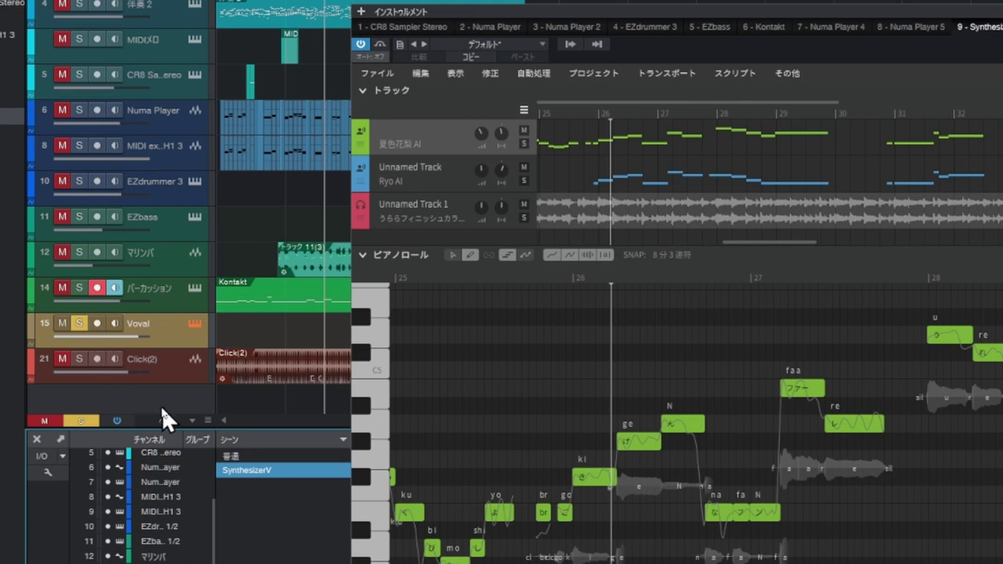
click(254, 455)
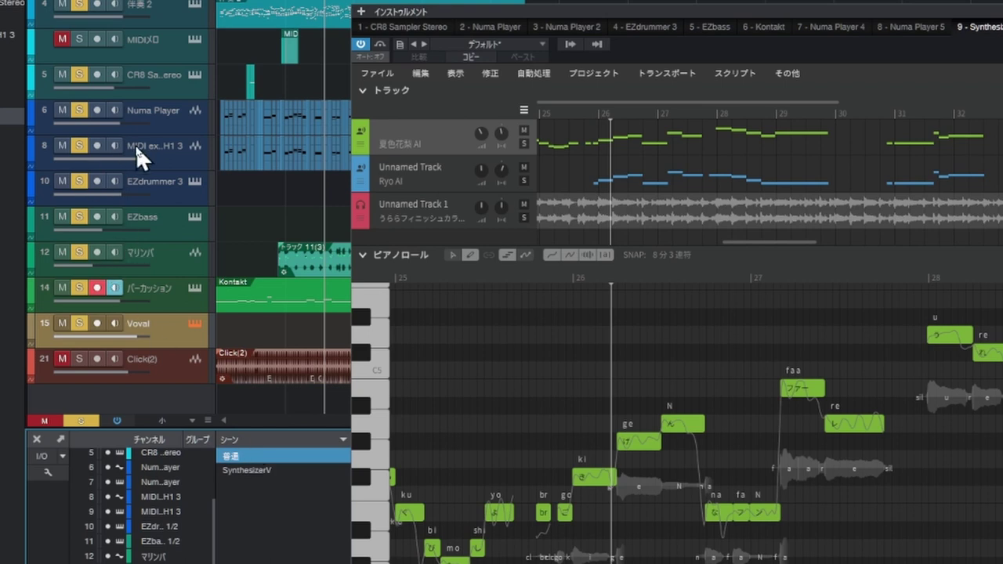
Step: Solo the MIDIメロ track and update the 普通 scene with this state
click(76, 39)
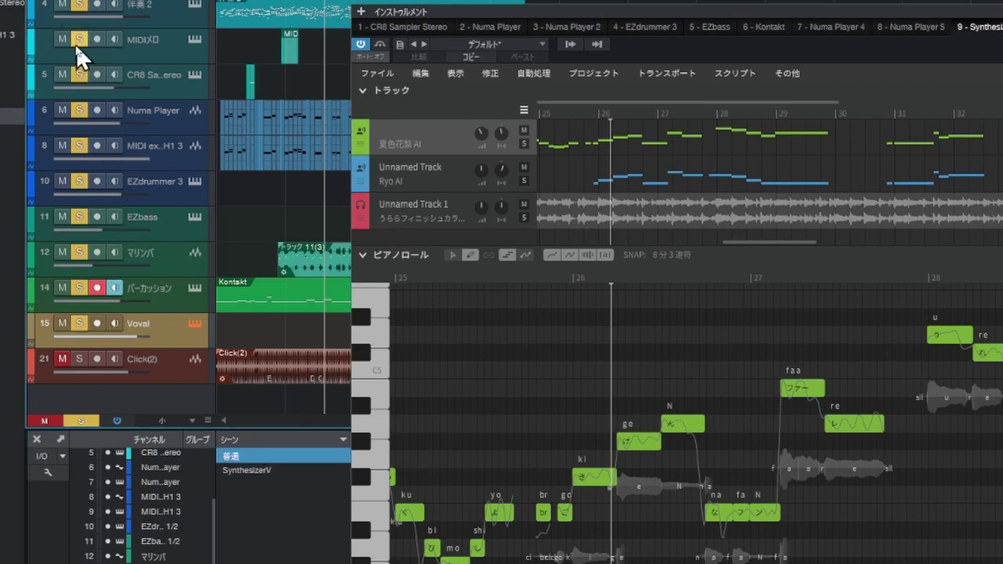
right_click(264, 455)
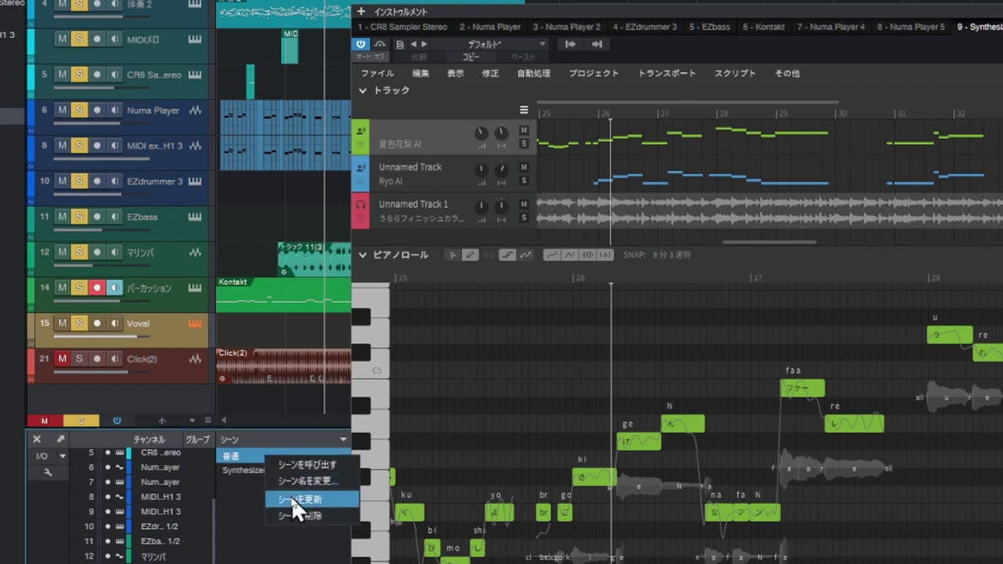
click(296, 500)
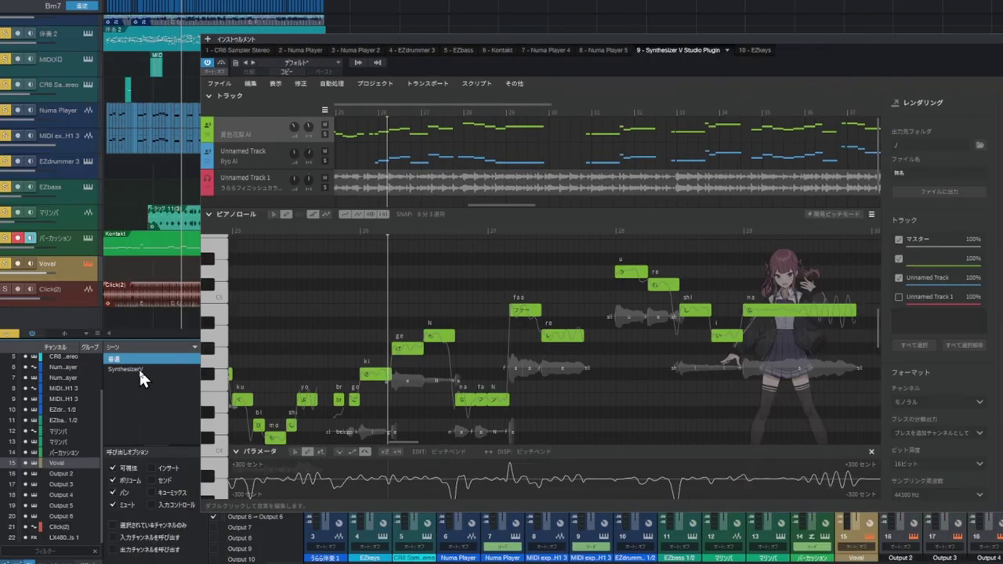
Step: Recall the SynthesizerV scene and play the vocal with the backing audio from just after bar 26
click(262, 469)
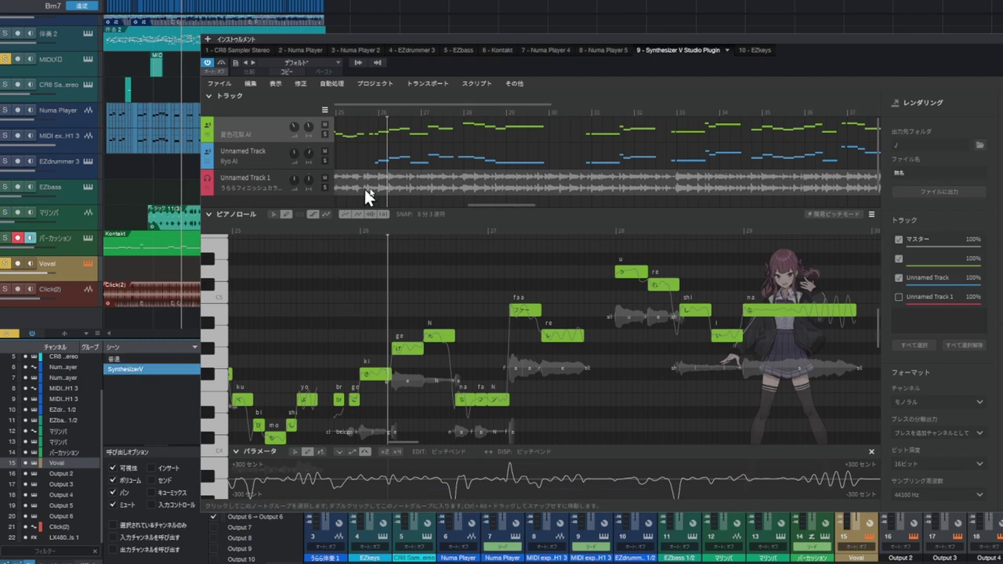
click(385, 230)
key(space)
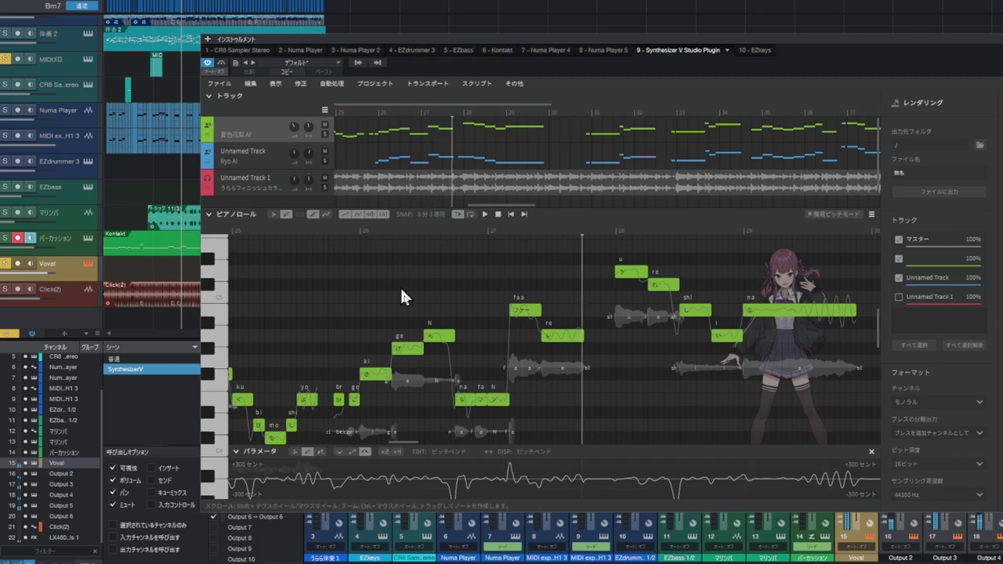
Step: Switch the edited parameter to ラウドネス, raise its curve under the re note after bar 27, and play the phrase with the backing
click(435, 451)
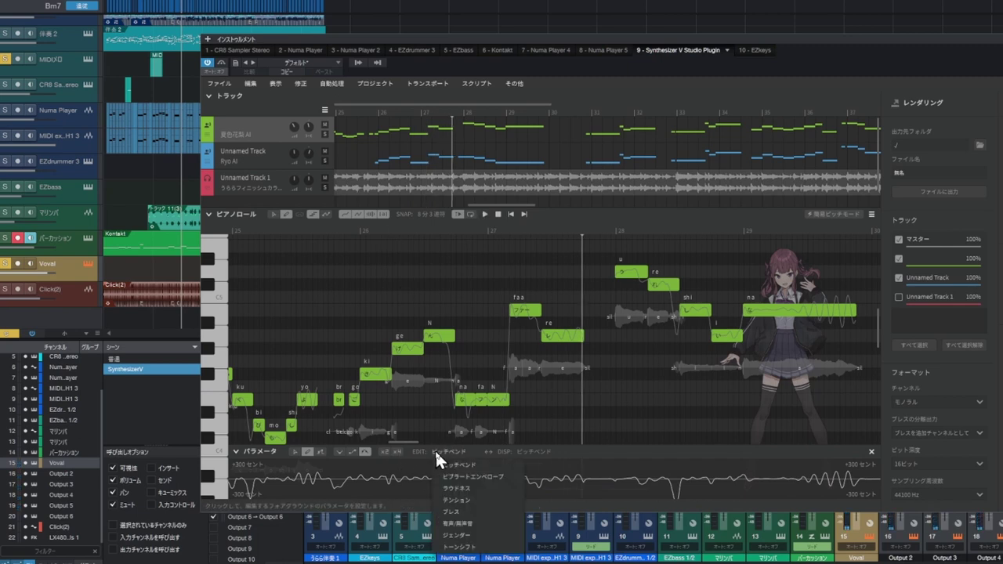
click(462, 490)
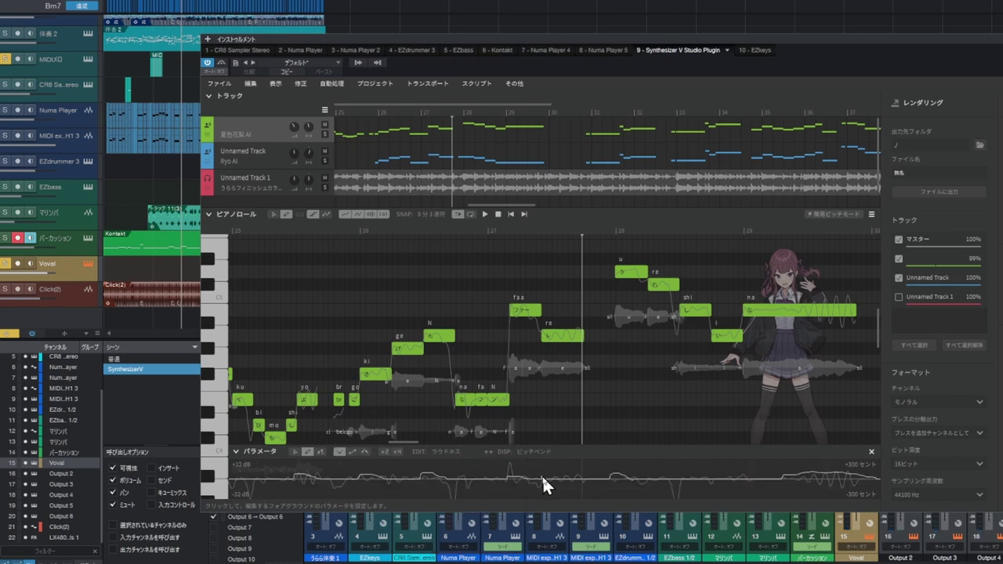
drag(578, 477, 586, 479)
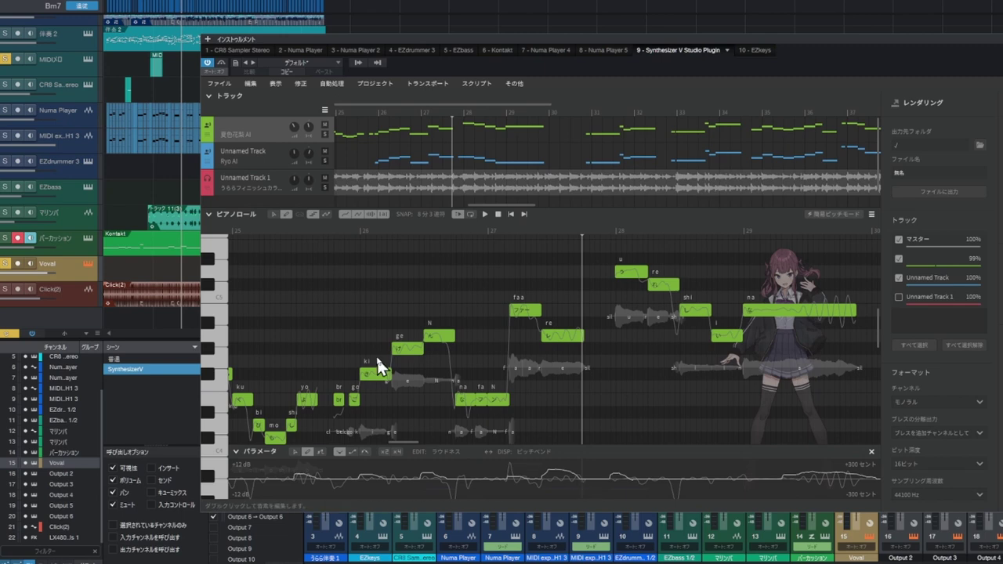
click(440, 227)
key(space)
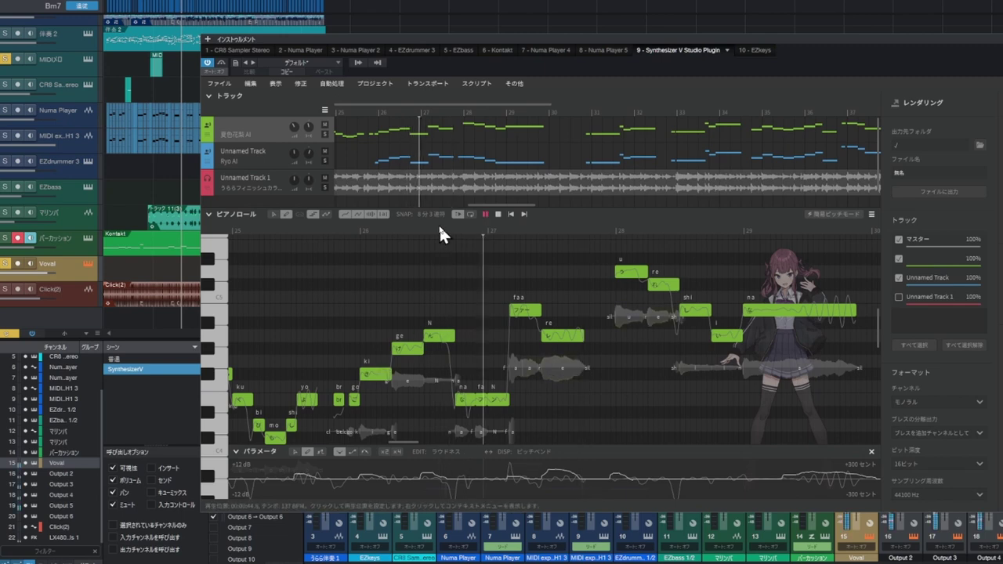
Step: Replay the vocal phrase with the backing from just after bar 26, and stop playback
key(space)
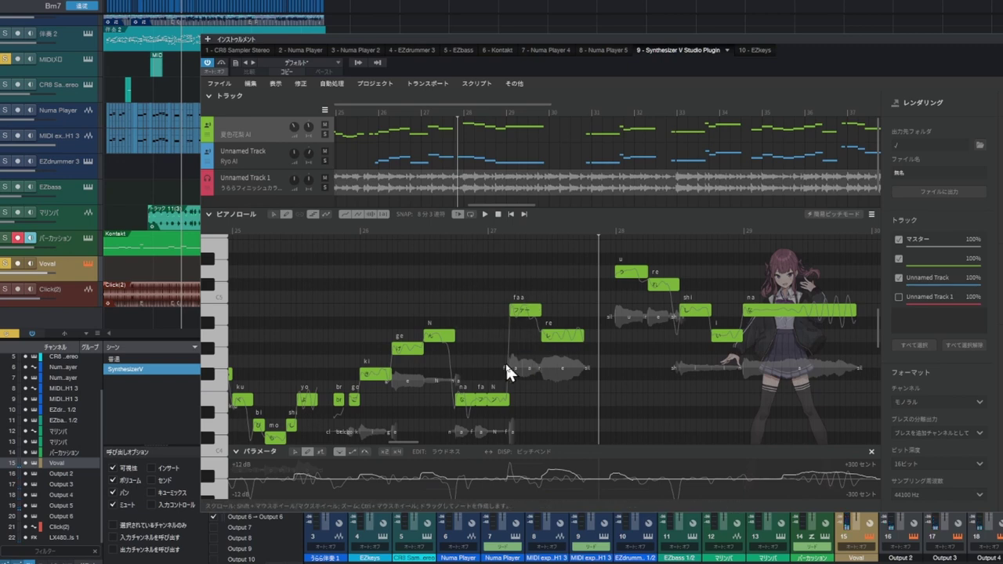
click(382, 229)
key(space)
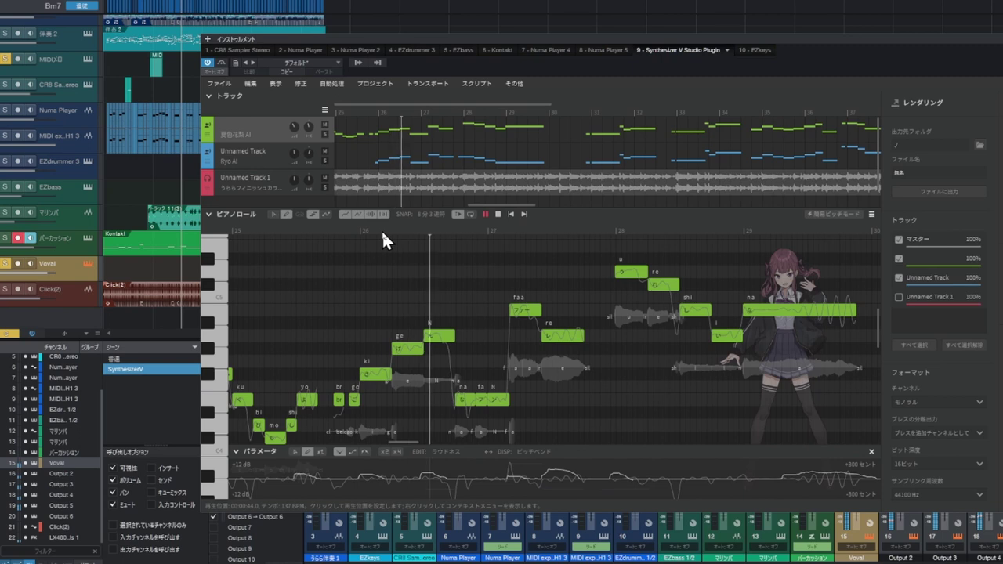
key(space)
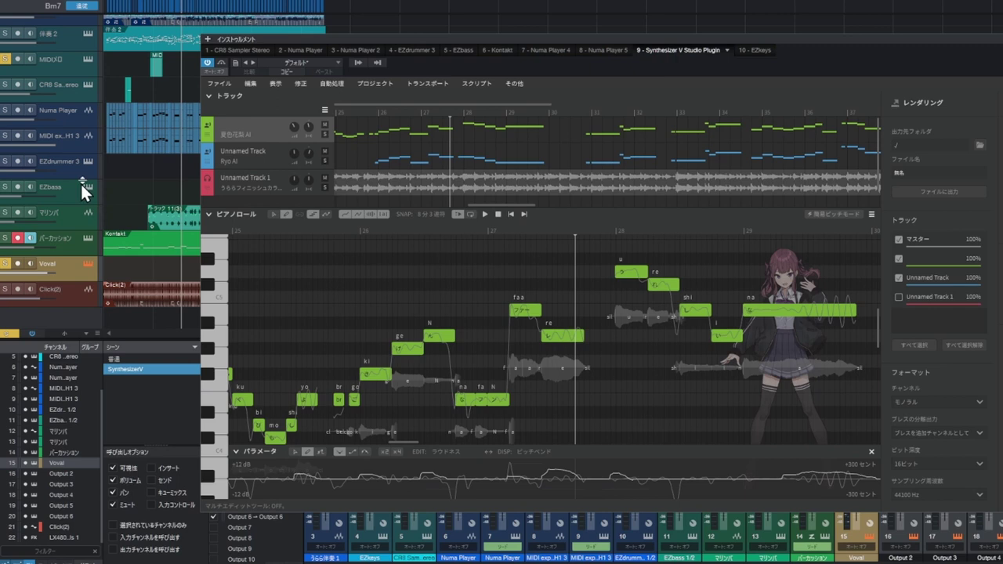
Step: View the EZdrummer 3 instrument, close it, and reopen the Synthesizer V plugin from the Voval track
click(89, 162)
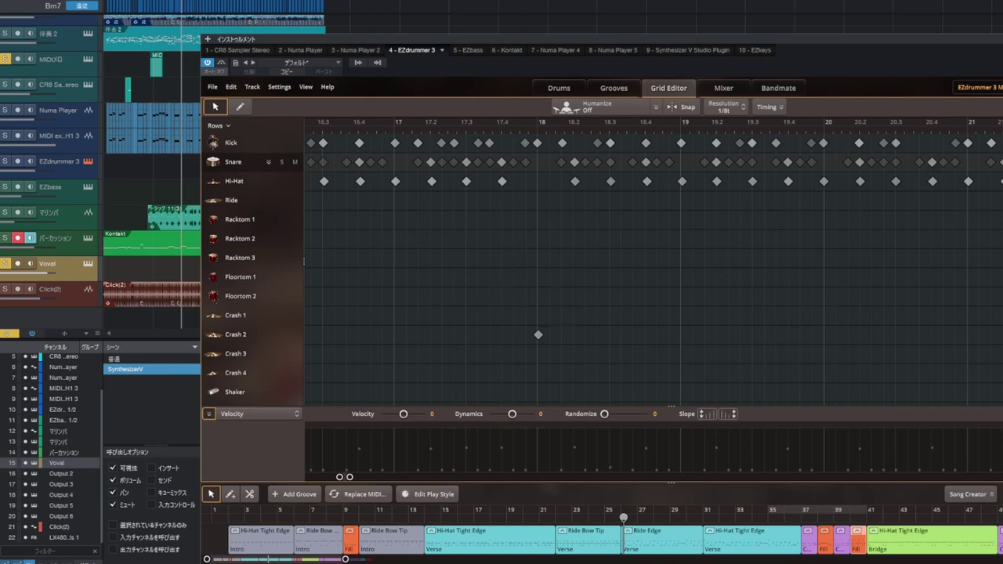
click(1002, 39)
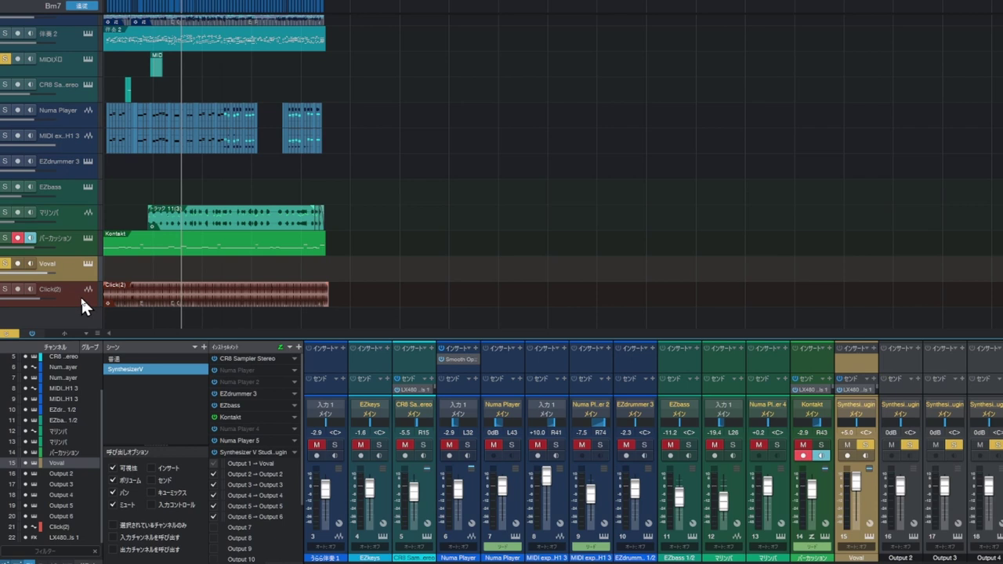
click(87, 265)
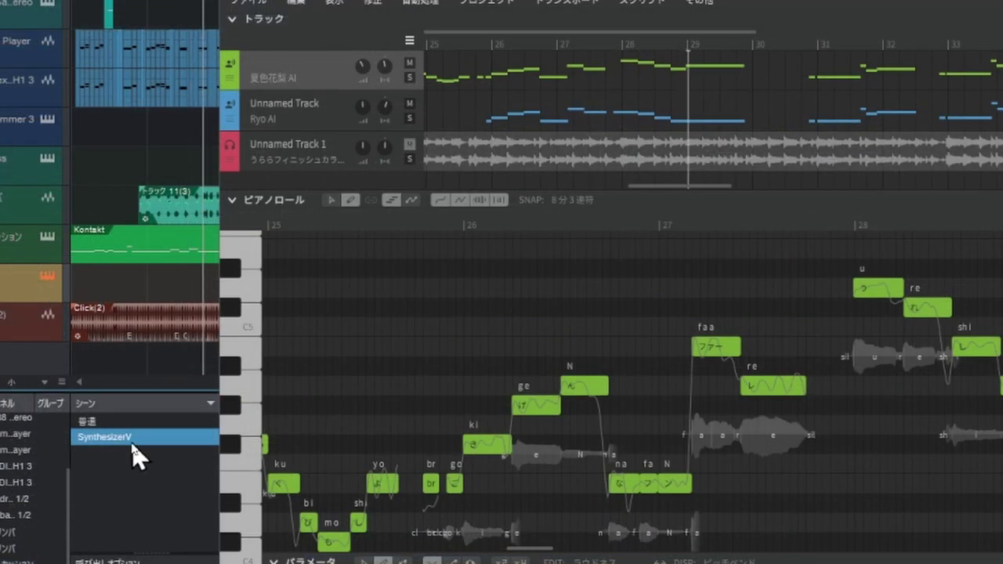
Step: Recall the 普通 scene to restore the DAW playback tracks, and switch back to the SynthesizerV scene
click(97, 424)
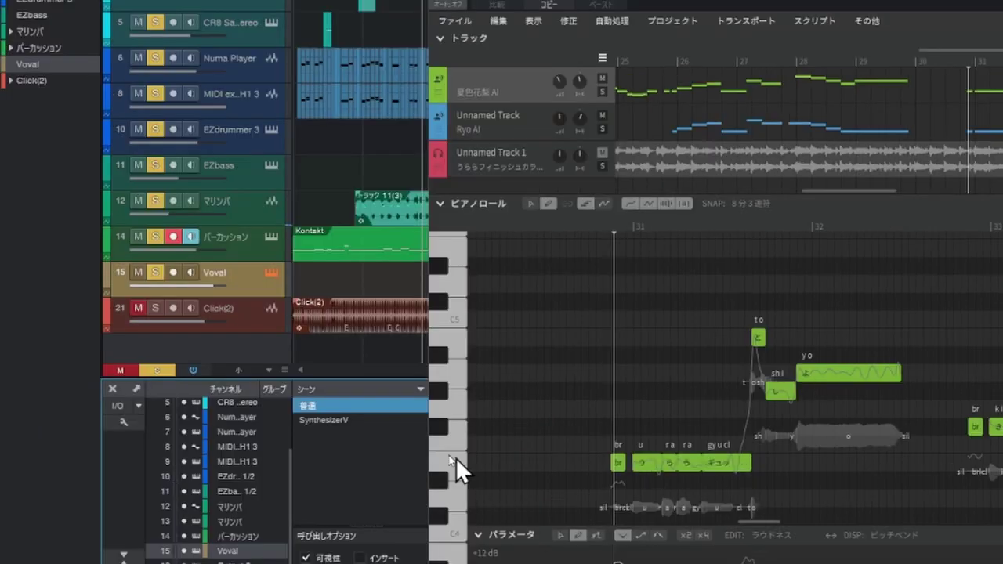
click(340, 420)
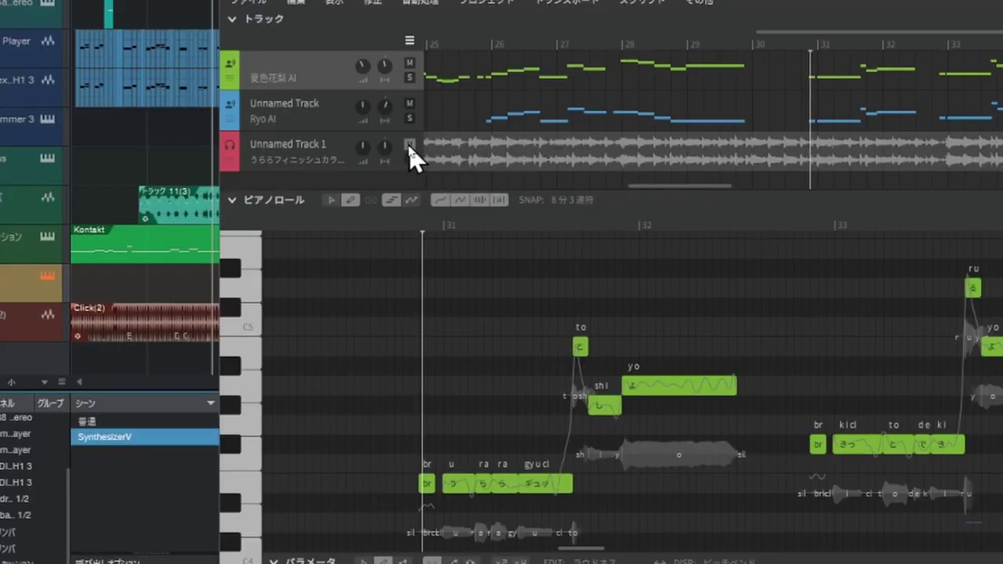
Step: Raise the ラウドネス curve under the ra ra notes after bar 31, and play the phrase from just before bar 31
key(space)
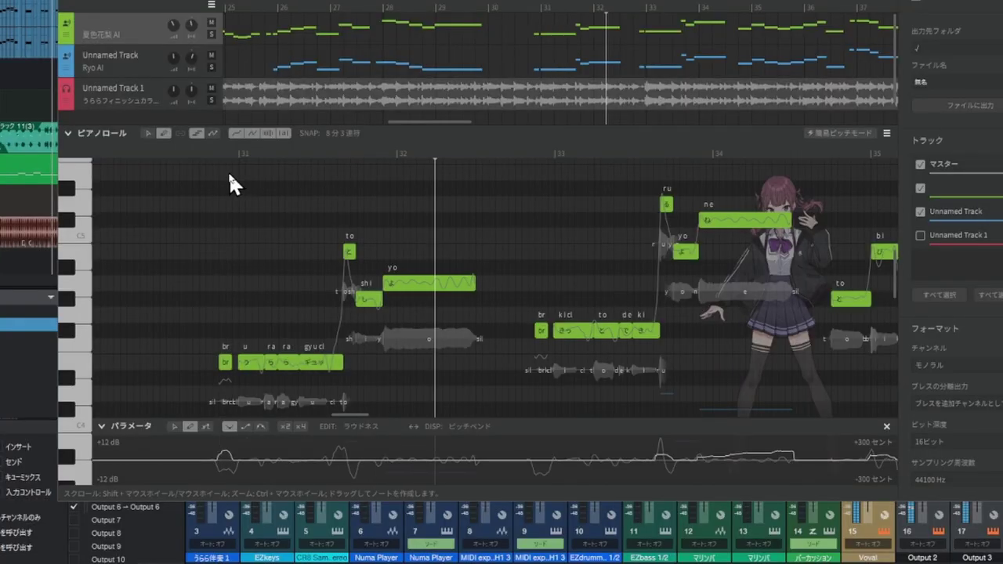
click(219, 153)
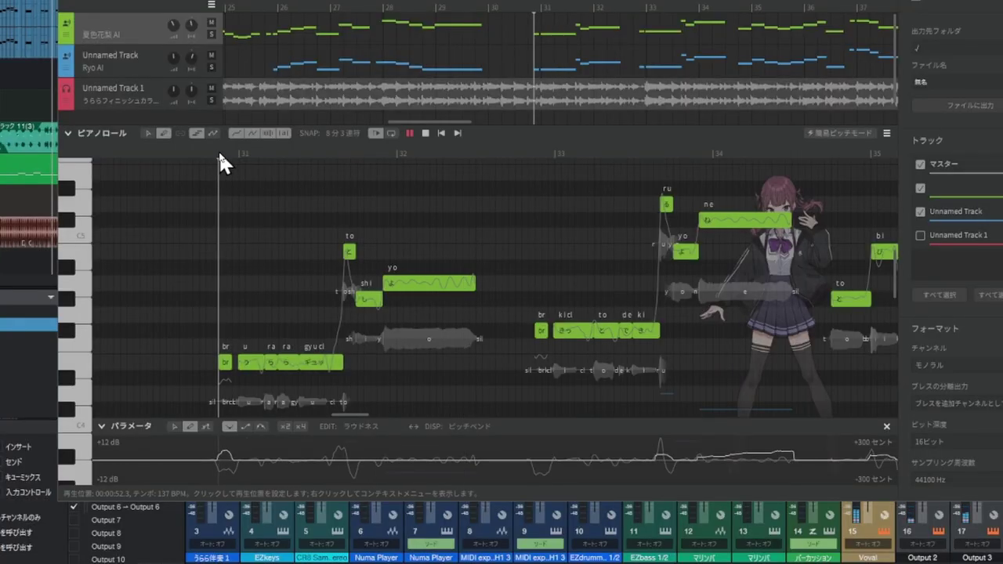
click(208, 153)
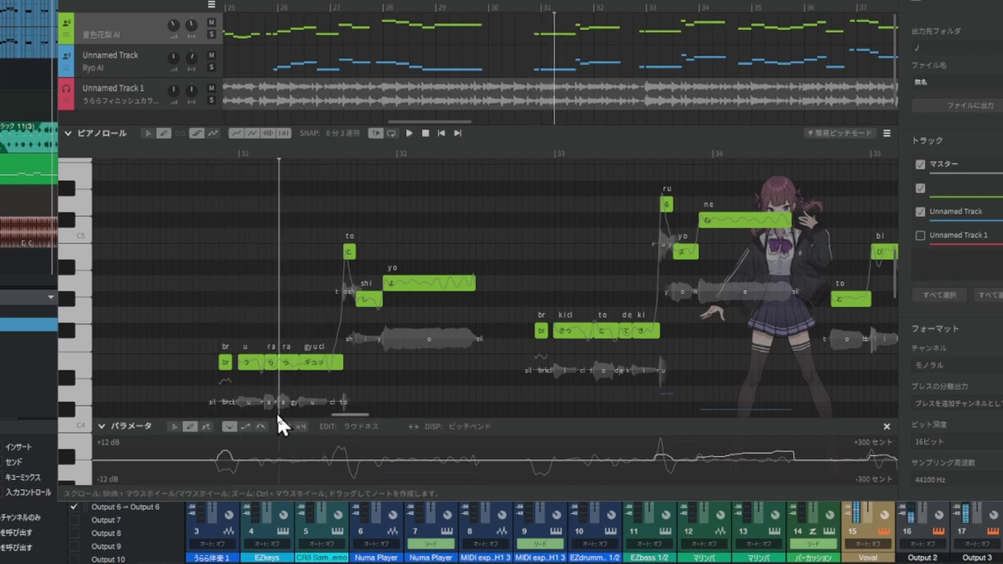
mouse_move(263, 455)
mouse_down()
mouse_move(277, 447)
mouse_move(303, 458)
mouse_up()
click(200, 149)
key(space)
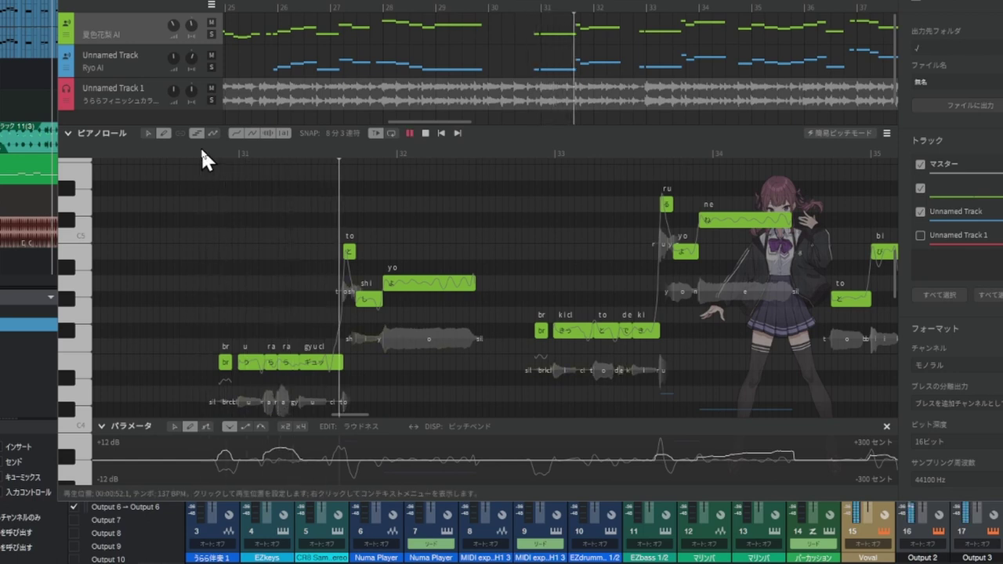
key(space)
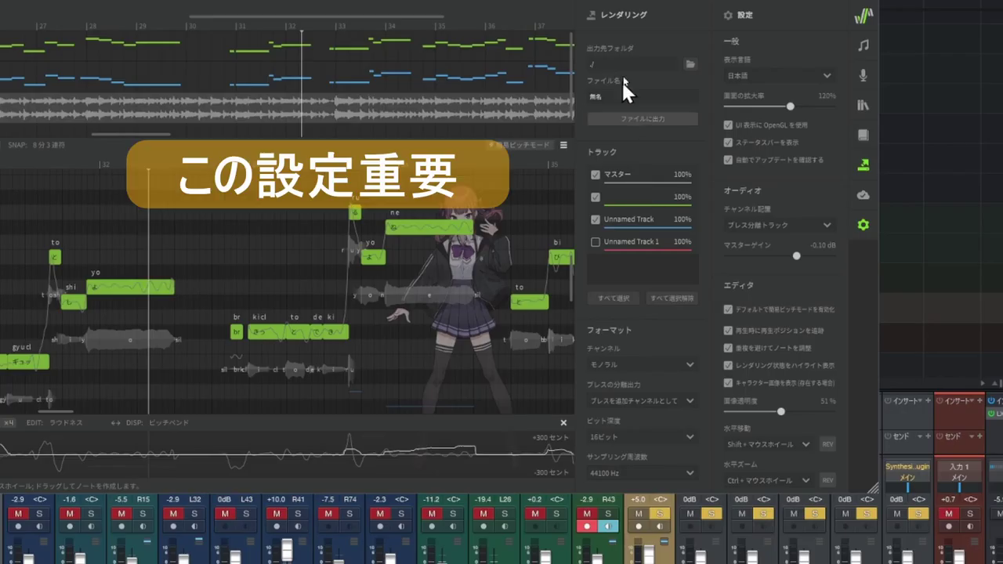
Step: Keep the channel layout on ブレス分離トラック, and set rendering to exclude マスター and include Unnamed Track 1
click(827, 225)
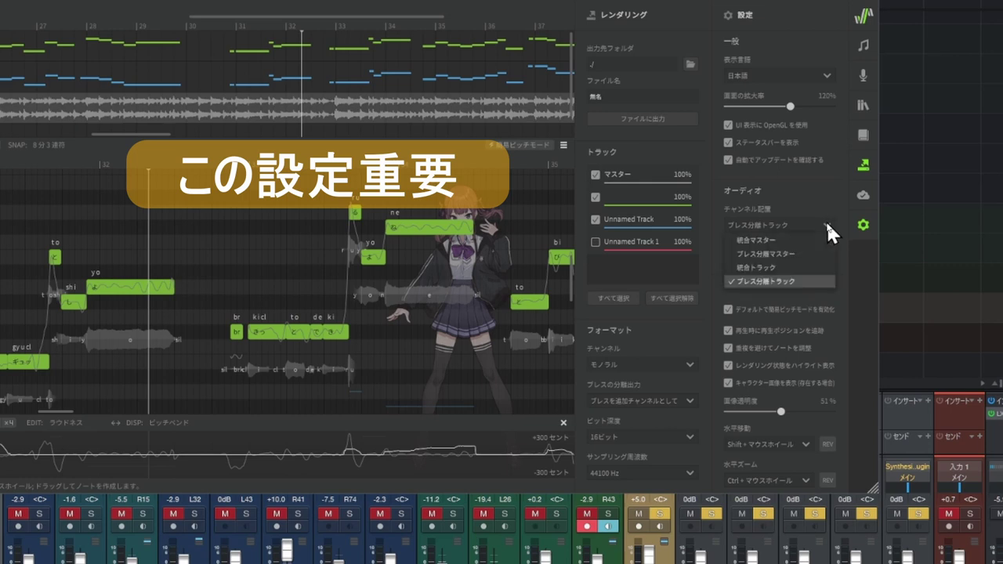
click(792, 242)
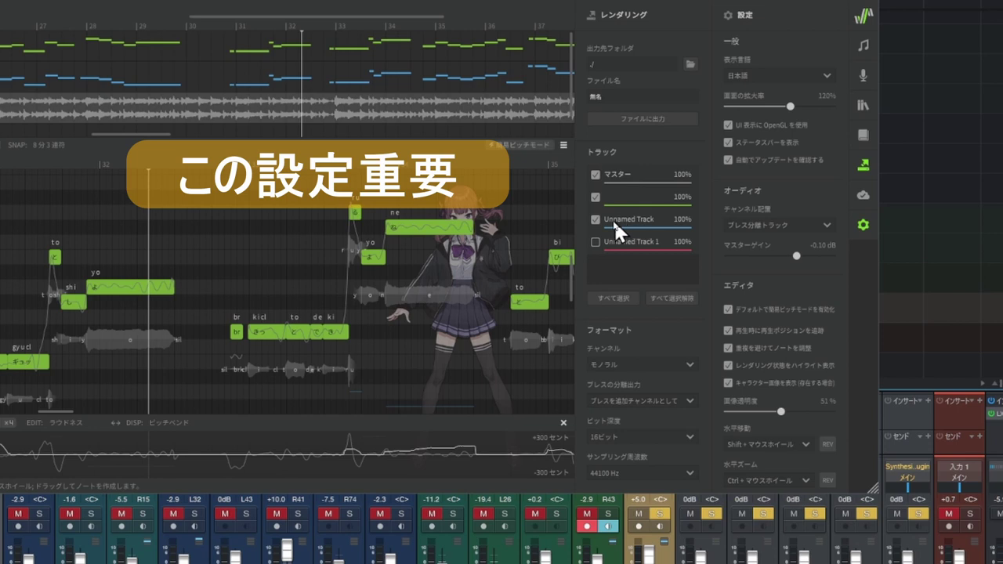
click(595, 242)
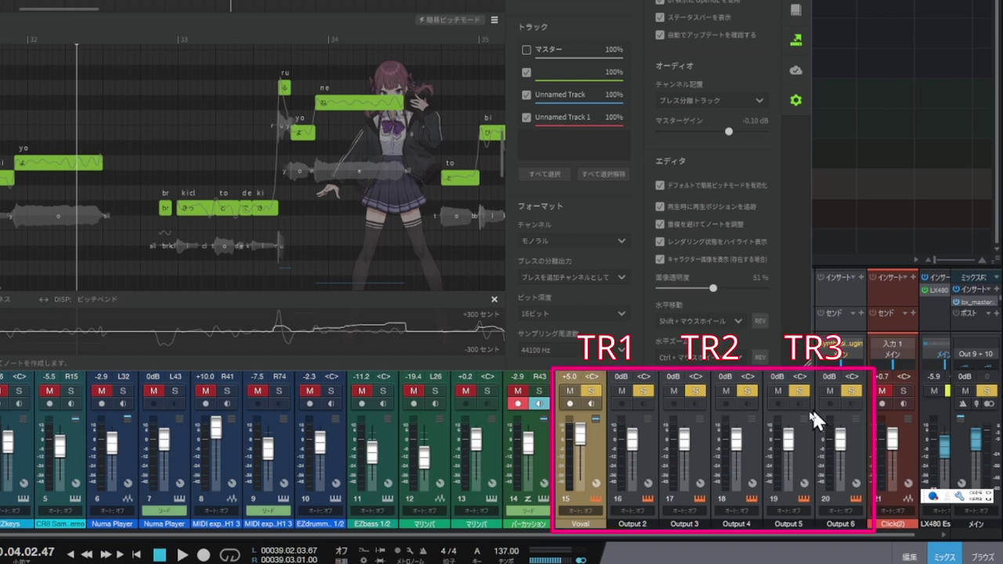
Step: Set the Output 5 fader to +0.4 dB, start playback, and select the Ryo AI vocal track
drag(786, 431, 784, 429)
key(space)
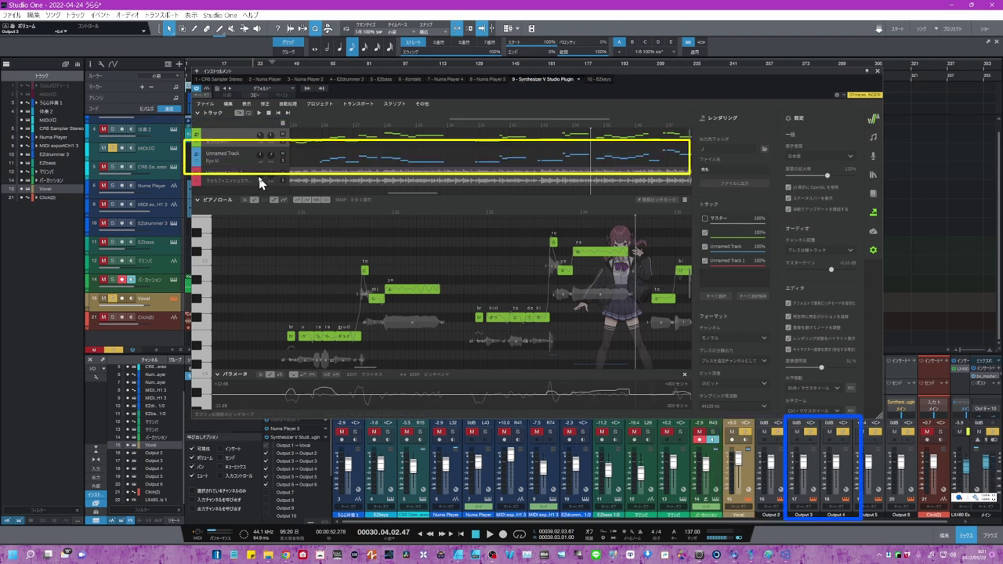
click(246, 161)
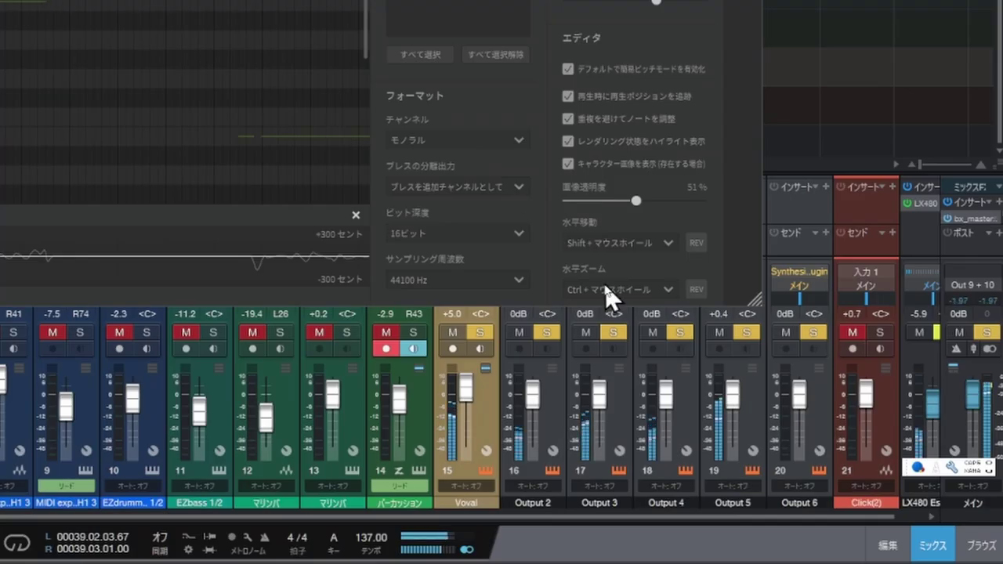
Step: Mute the Output 4 and Output 5 channels during playback, and unmute both again
click(652, 334)
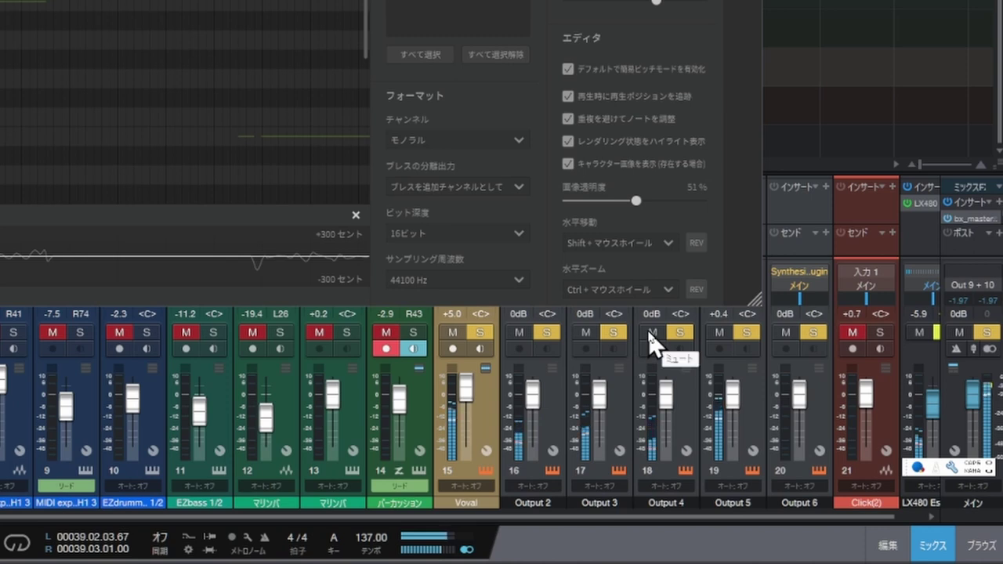
click(722, 335)
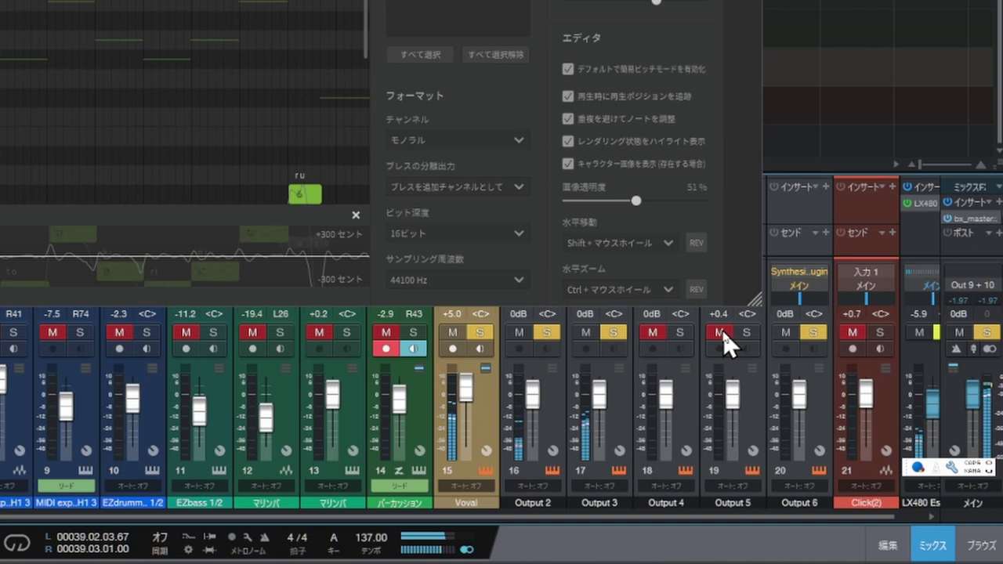
click(722, 334)
click(661, 333)
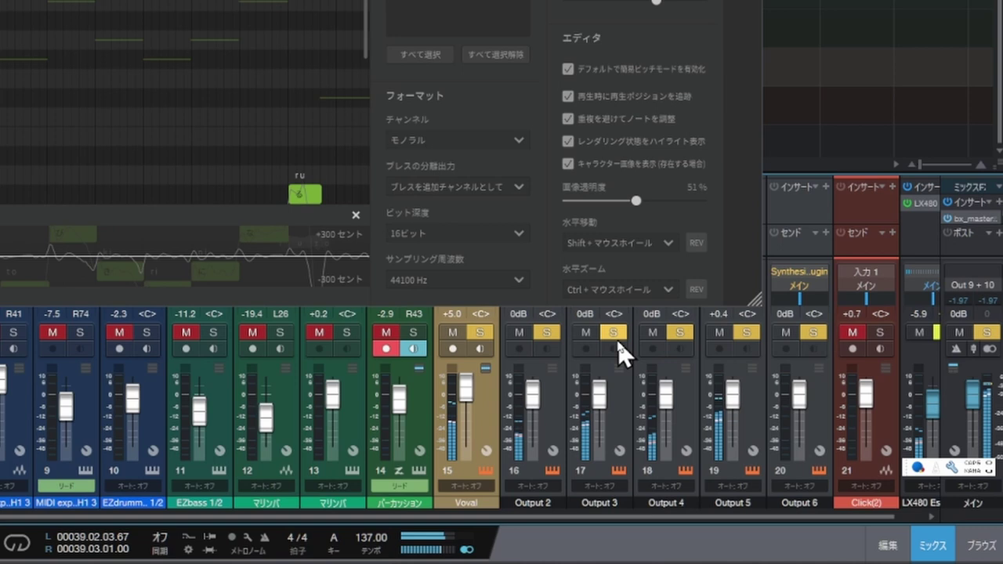
Step: Mute and unmute the Output 3 and Output 4 channels during playback, and adjust the Output 3 fader
click(586, 332)
click(675, 337)
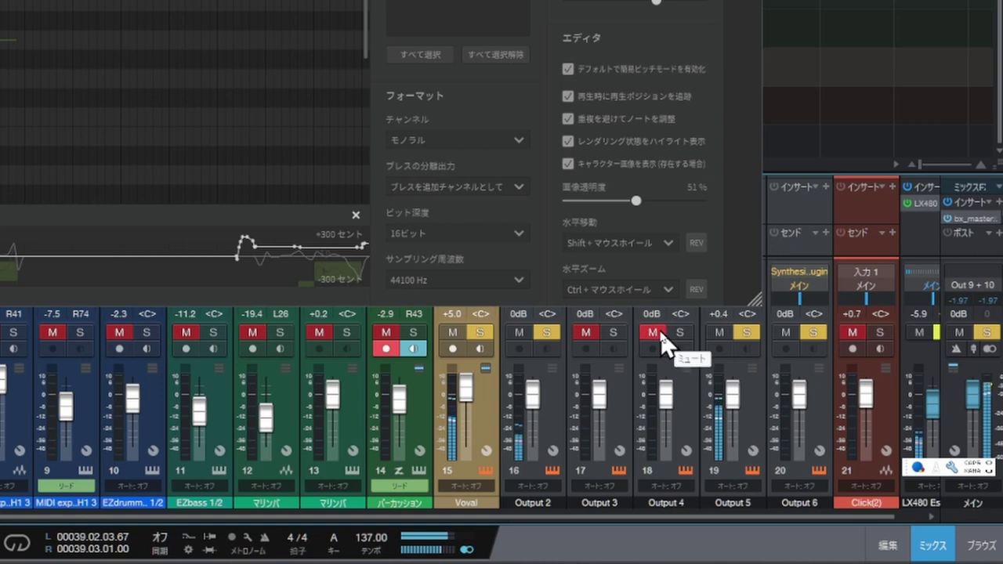
click(661, 335)
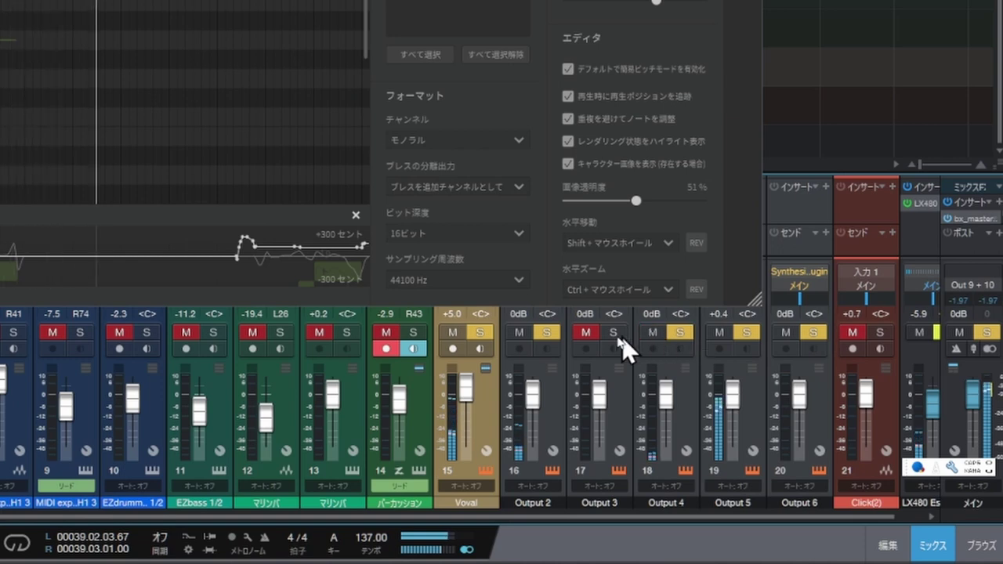
click(601, 337)
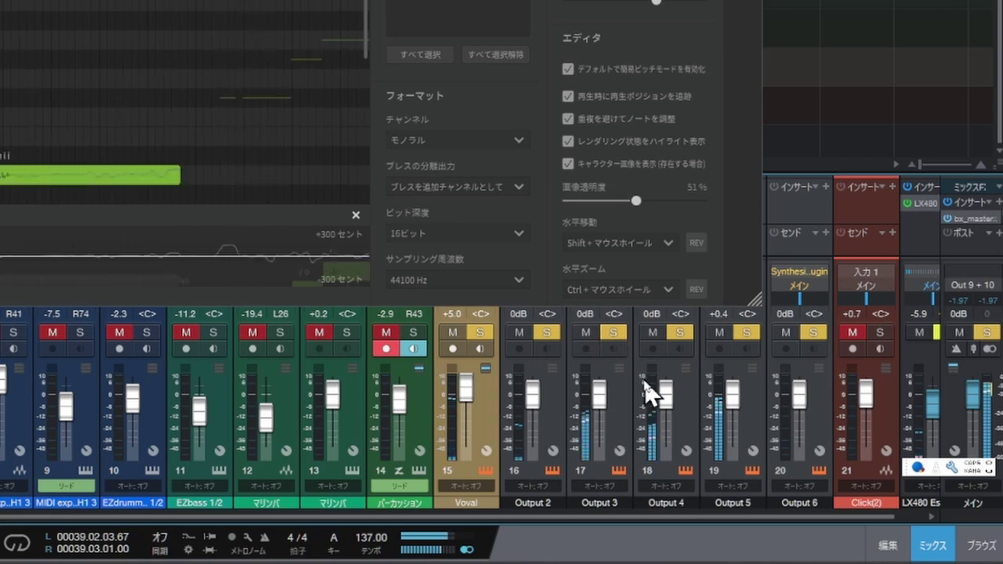
drag(609, 396, 603, 388)
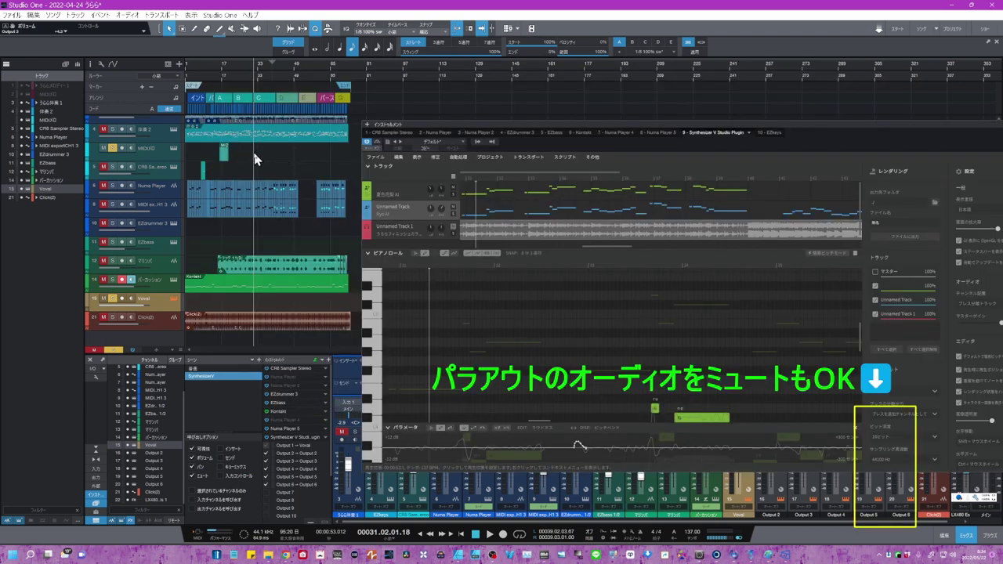
Step: Open the 伴奏 2 part in the note editor, and return to the mixer with the EZkeys window closed
click(251, 144)
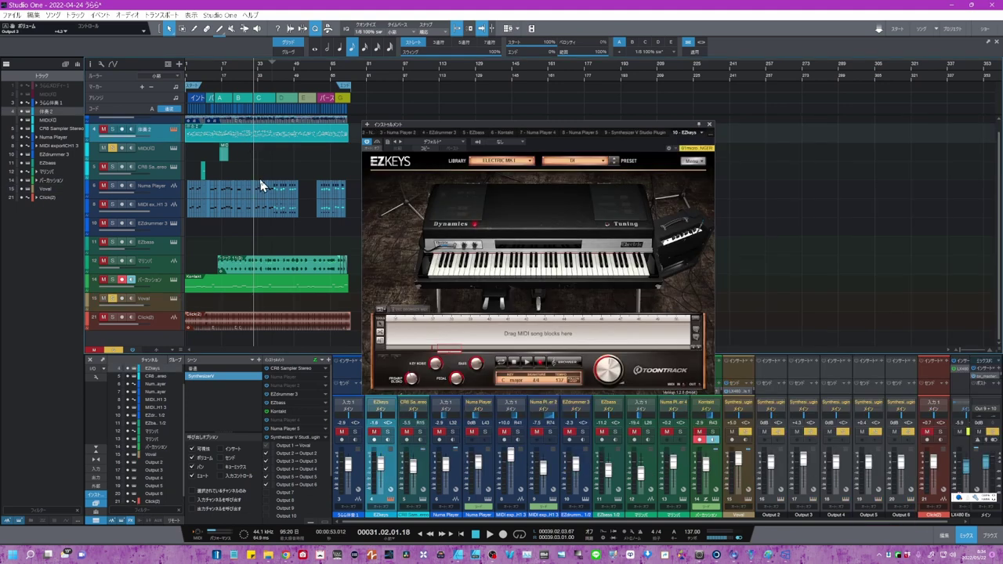
double_click(253, 140)
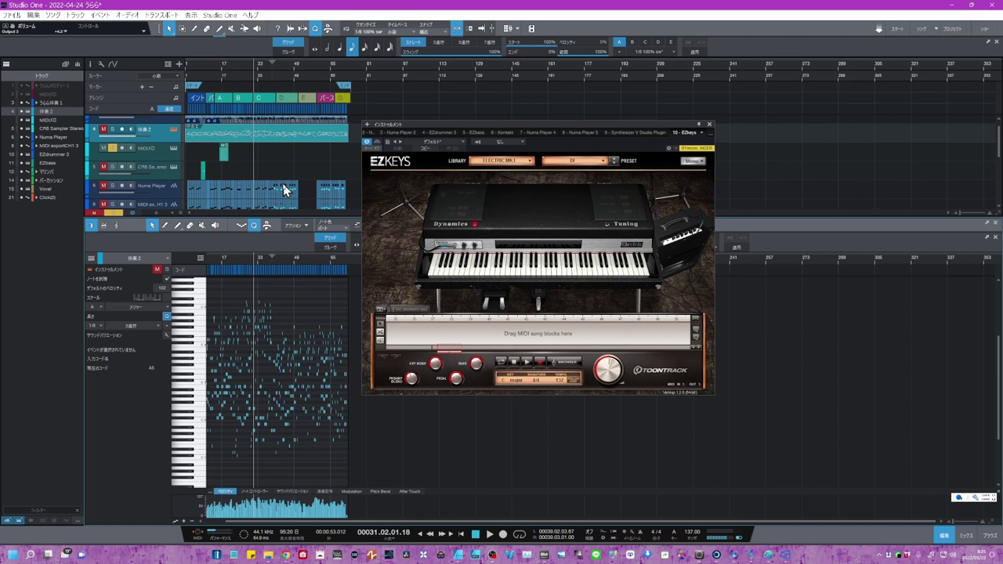
click(710, 124)
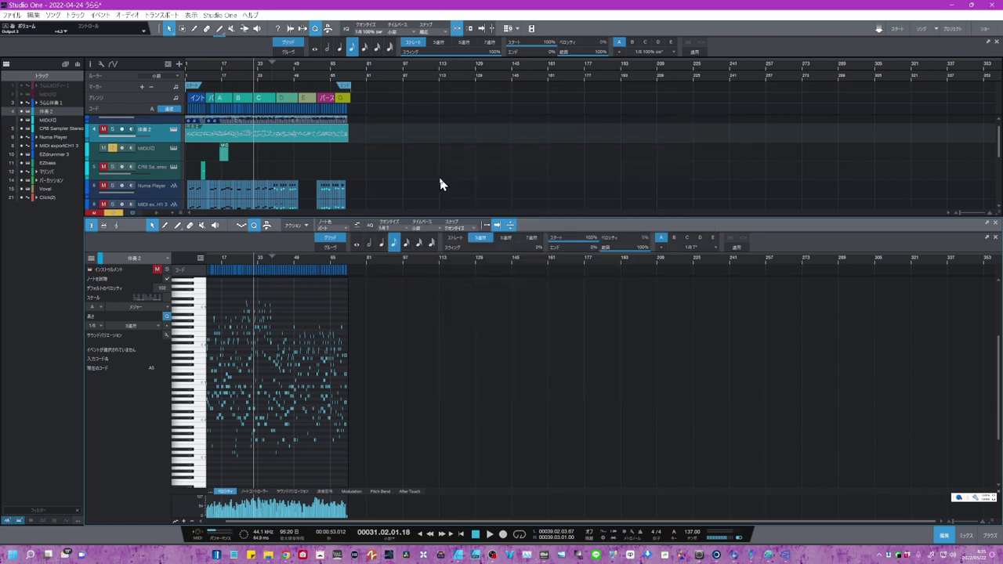
key(F3)
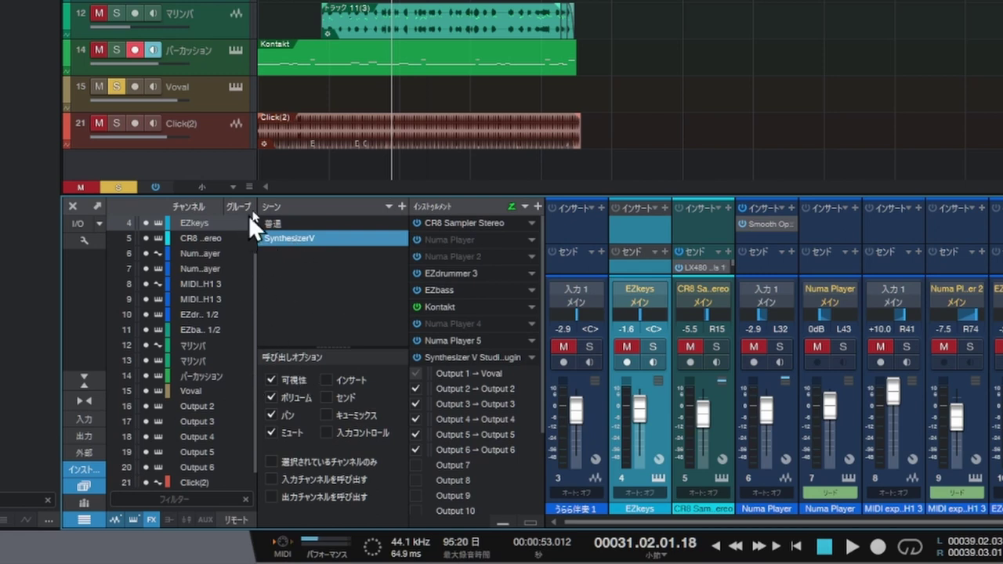
Step: Recall the 普通 scene to compare the mixer's mutes and solos, and return to the SynthesizerV scene
click(292, 222)
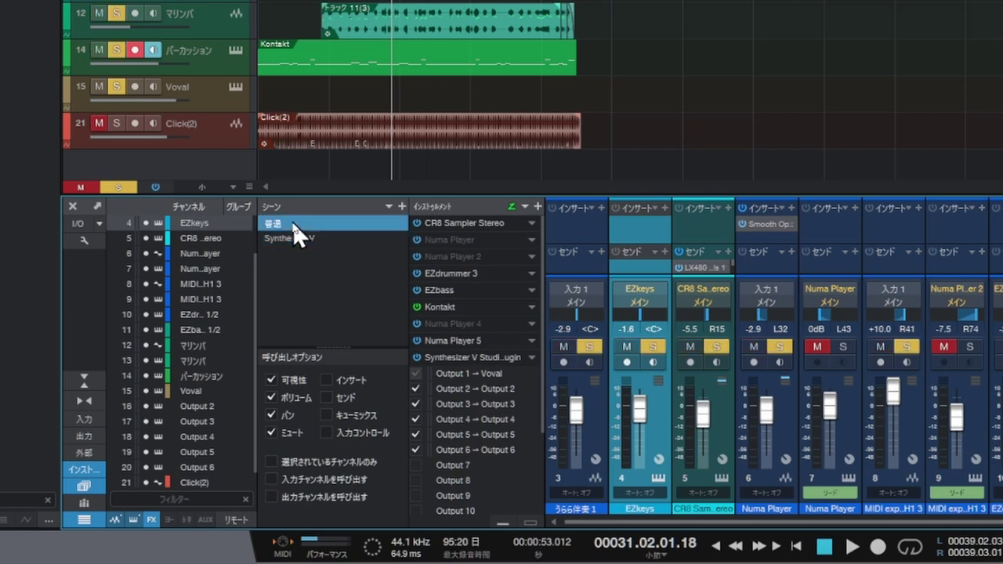
click(290, 238)
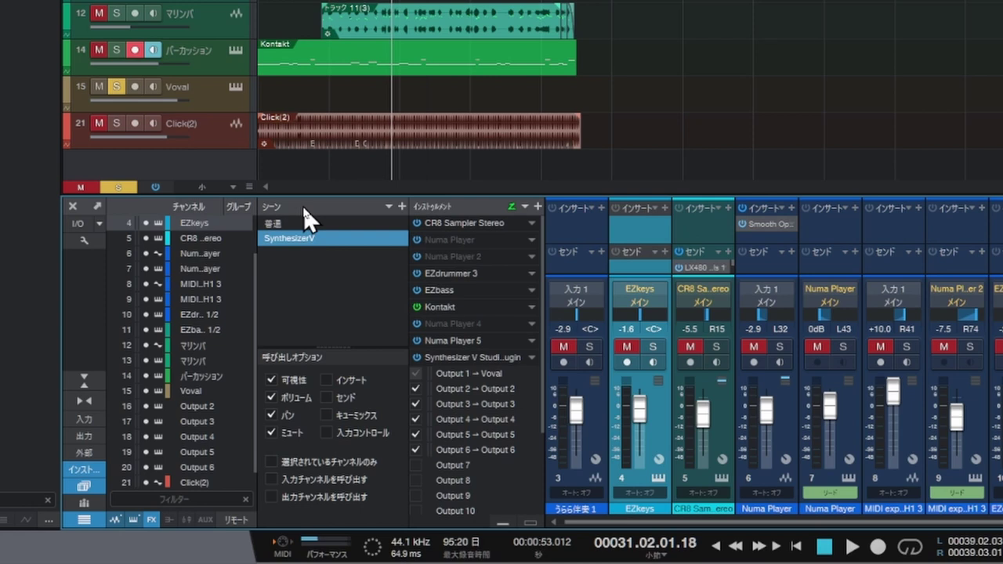
Step: Open the Synthesizer V plugin from the Voval track, and play and stop the song with the DAW transport
click(235, 85)
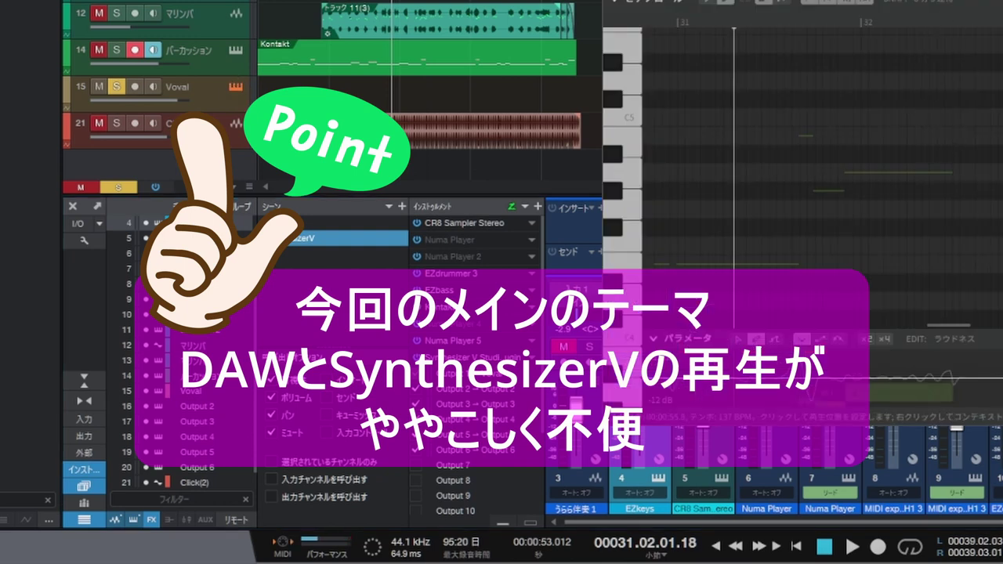
click(996, 4)
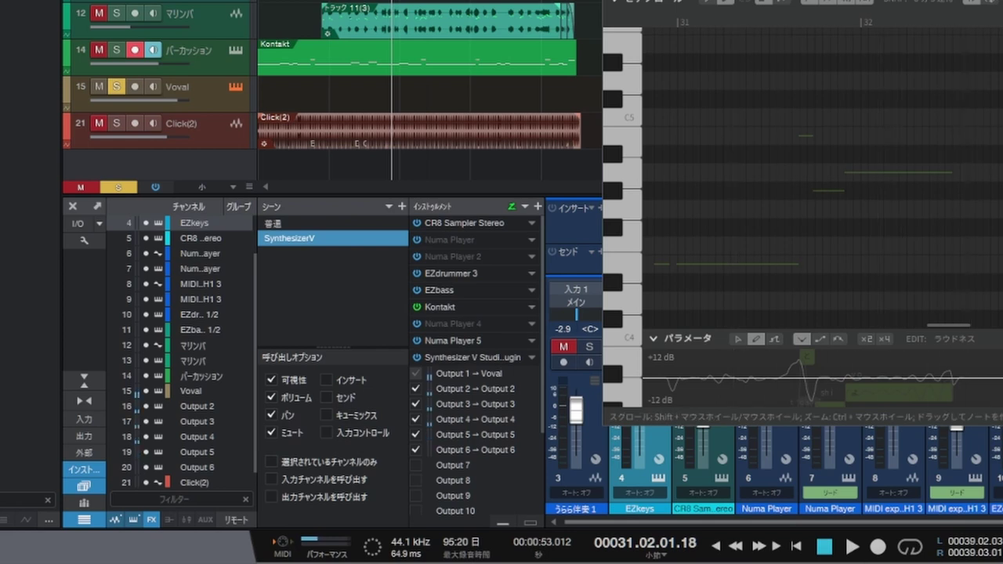
click(853, 549)
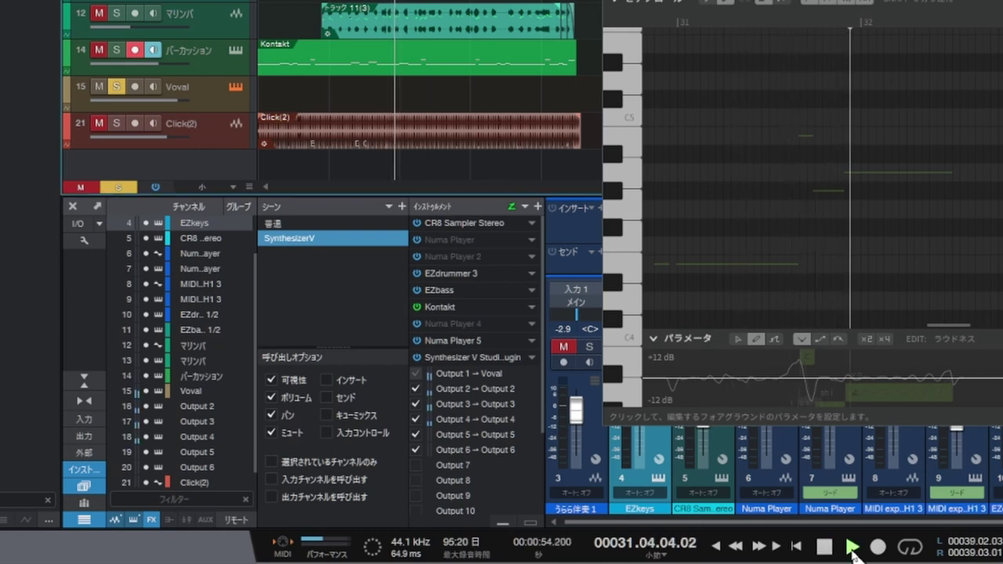
click(824, 548)
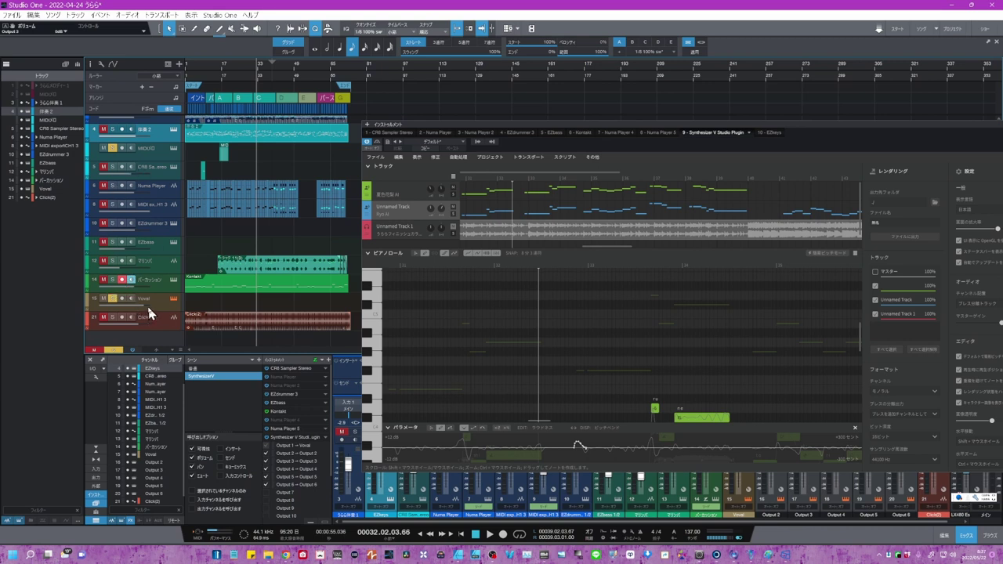
Step: Unmute the CR8 Sampler and Numa Player tracks, and close the Synthesizer V plugin window
click(104, 169)
click(104, 169)
drag(657, 125, 554, 115)
click(942, 109)
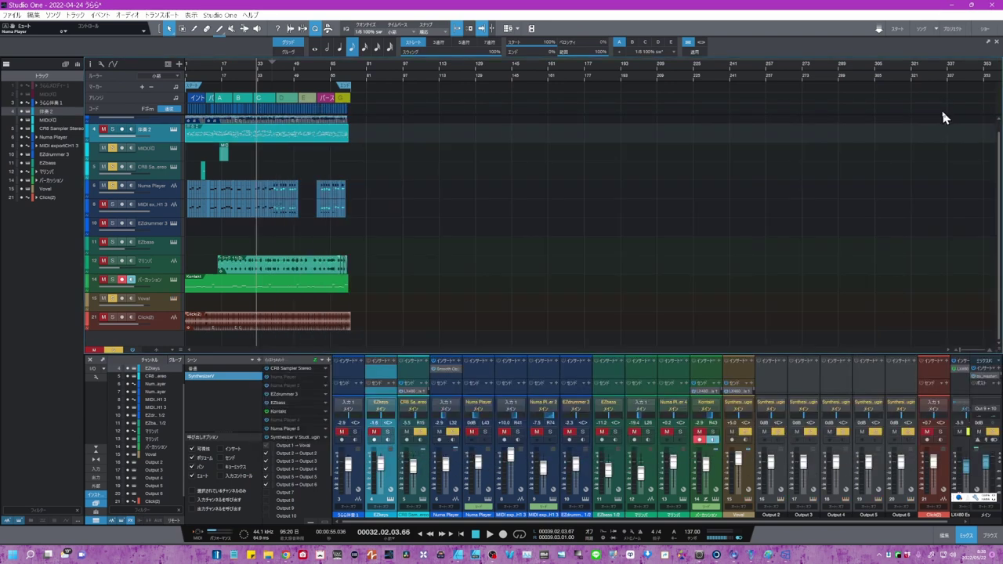